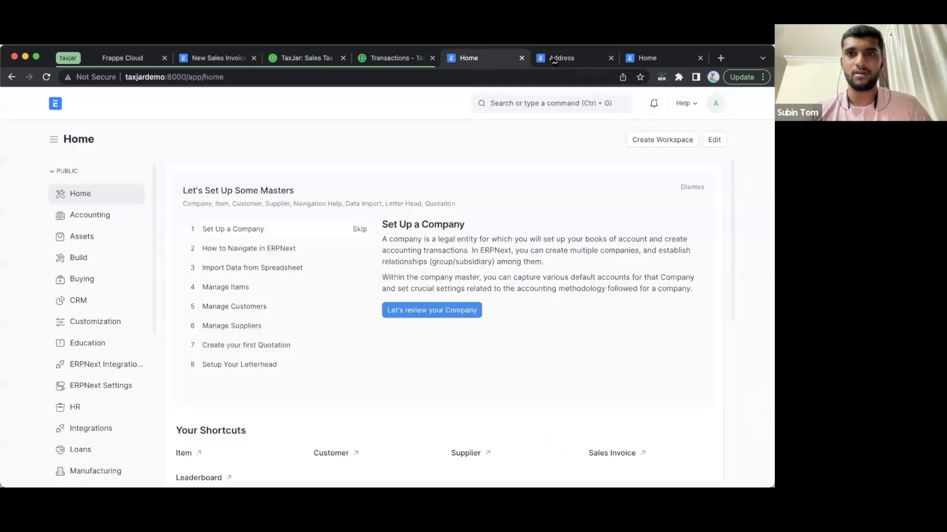
Step: Open the TaxJar website and review the home page's introduction and the section on businesses that trust it
{"action": "left_click", "coordinate": [389, 58]}
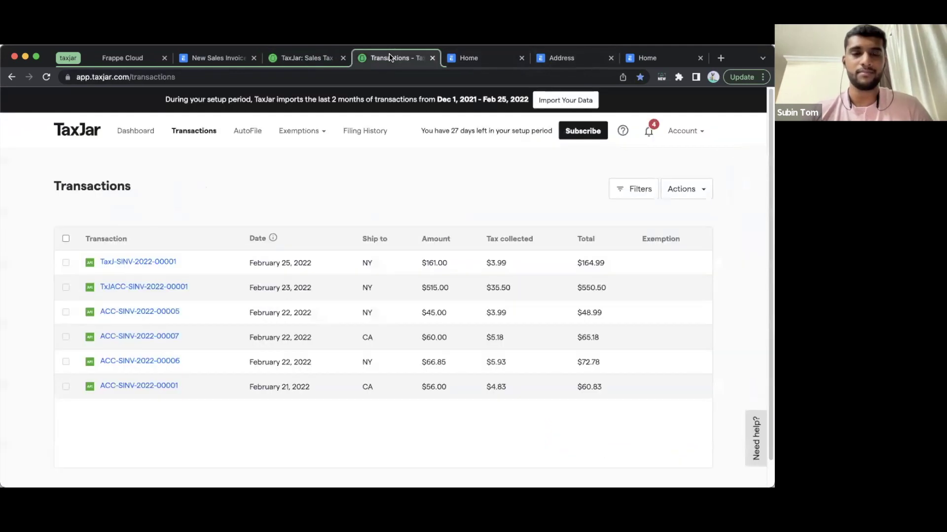
{"action": "left_click", "coordinate": [317, 59]}
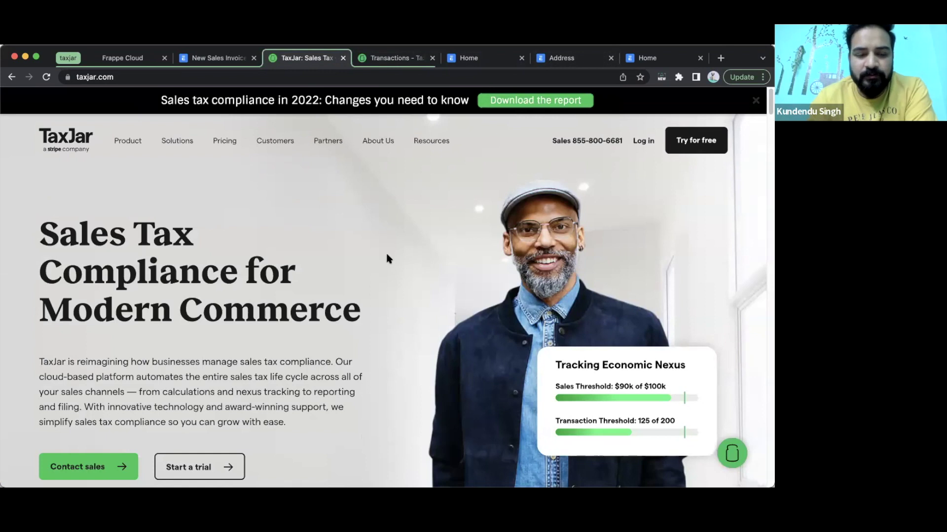
{"action": "scroll", "coordinate": [388, 258], "scroll_direction": "down", "scroll_amount": 2}
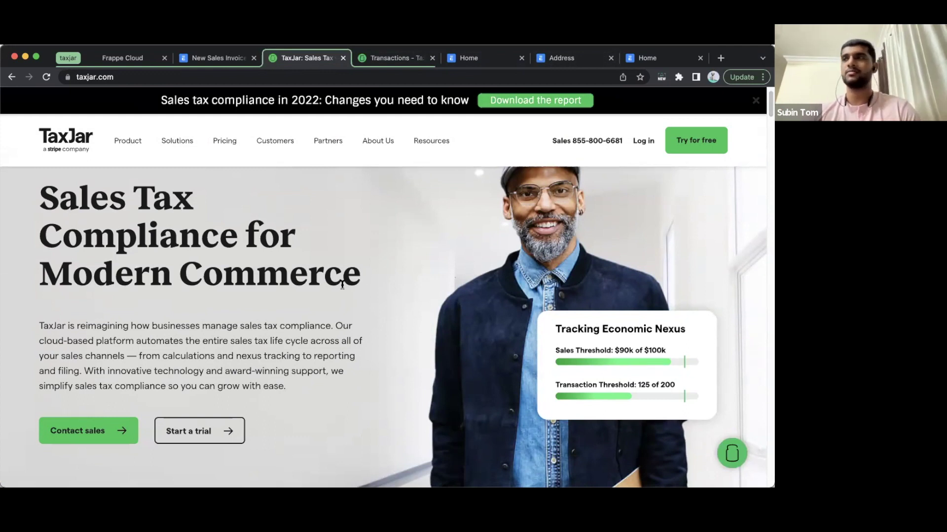
{"action": "scroll", "coordinate": [341, 285], "scroll_direction": "down", "scroll_amount": 5}
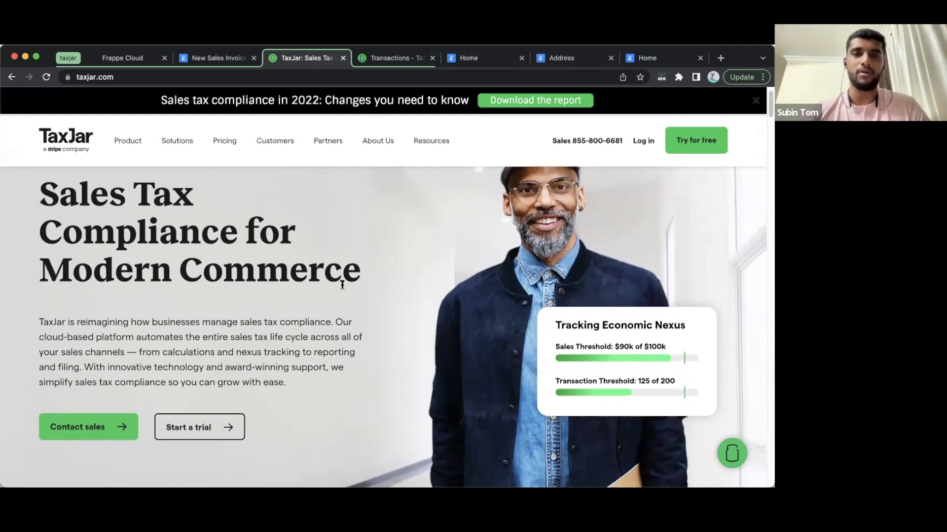
{"action": "scroll", "coordinate": [342, 284], "scroll_direction": "up", "scroll_amount": 1}
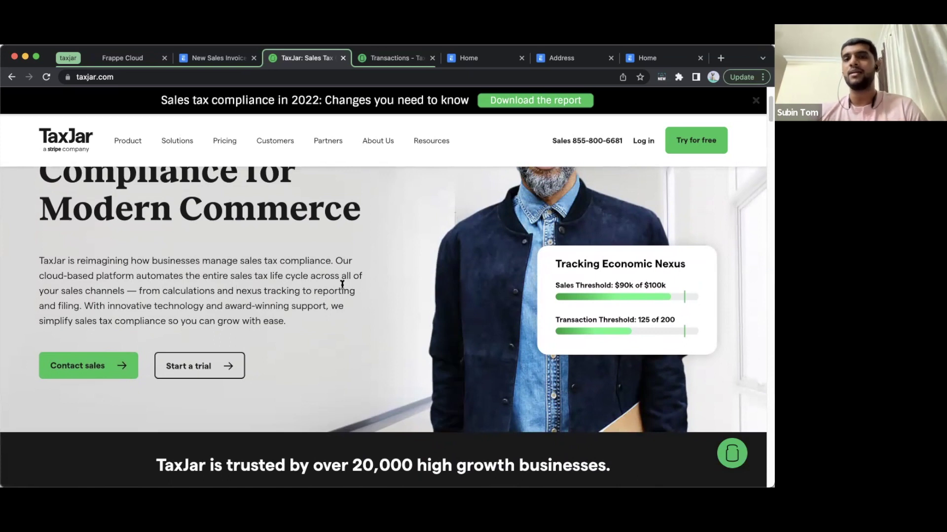
{"action": "scroll", "coordinate": [342, 285], "scroll_direction": "down", "scroll_amount": 5}
{"action": "scroll", "coordinate": [341, 284], "scroll_direction": "down", "scroll_amount": 4}
{"action": "scroll", "coordinate": [343, 287], "scroll_direction": "down", "scroll_amount": 4}
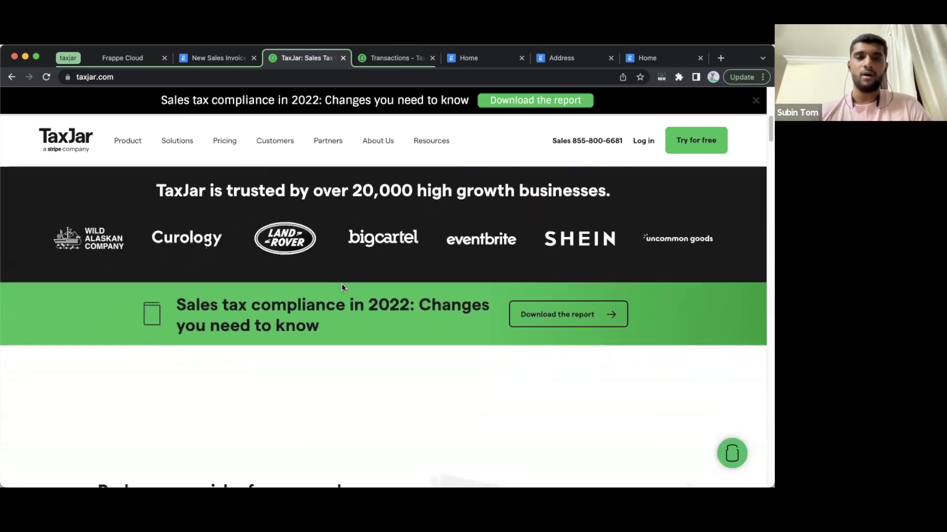
{"action": "scroll", "coordinate": [344, 287], "scroll_direction": "down", "scroll_amount": 3}
{"action": "scroll", "coordinate": [344, 287], "scroll_direction": "down", "scroll_amount": 2}
{"action": "scroll", "coordinate": [344, 287], "scroll_direction": "up", "scroll_amount": 6}
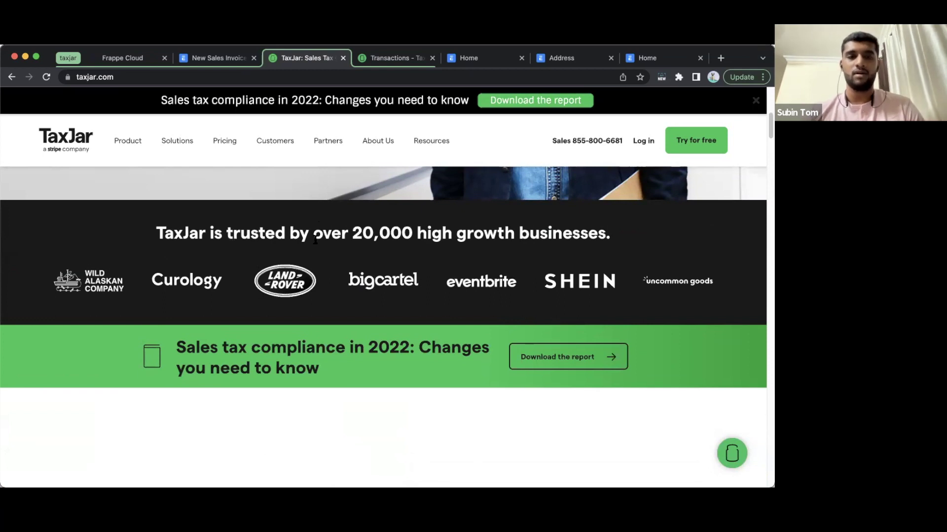
{"action": "scroll", "coordinate": [319, 217], "scroll_direction": "down", "scroll_amount": 2}
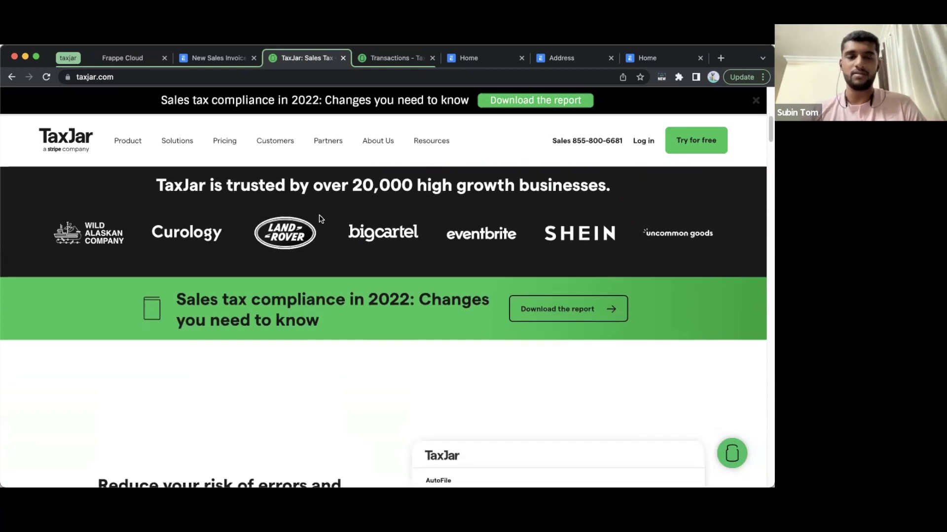
{"action": "scroll", "coordinate": [320, 218], "scroll_direction": "up", "scroll_amount": 1}
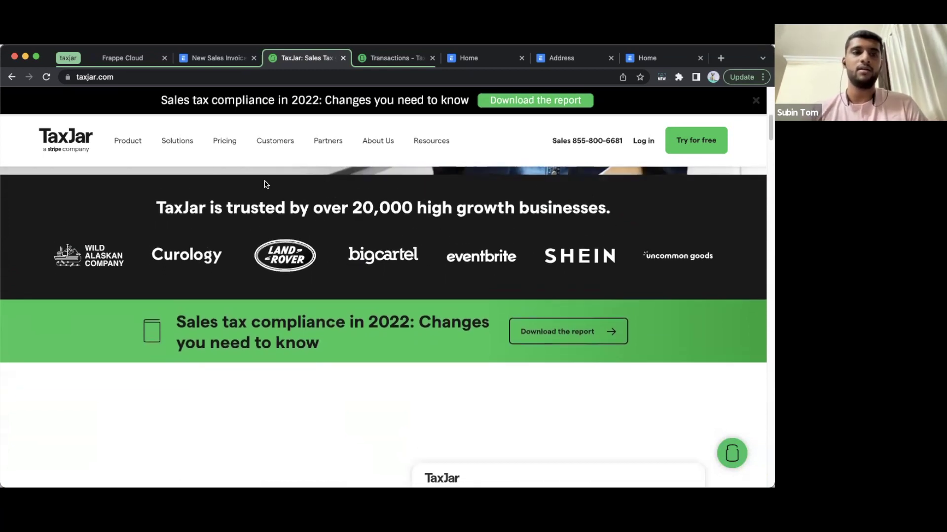
{"action": "scroll", "coordinate": [132, 247], "scroll_direction": "down", "scroll_amount": 1}
{"action": "scroll", "coordinate": [132, 247], "scroll_direction": "up", "scroll_amount": 2}
{"action": "scroll", "coordinate": [132, 247], "scroll_direction": "down", "scroll_amount": 2}
{"action": "scroll", "coordinate": [131, 245], "scroll_direction": "down", "scroll_amount": 1}
{"action": "scroll", "coordinate": [131, 224], "scroll_direction": "up", "scroll_amount": 1}
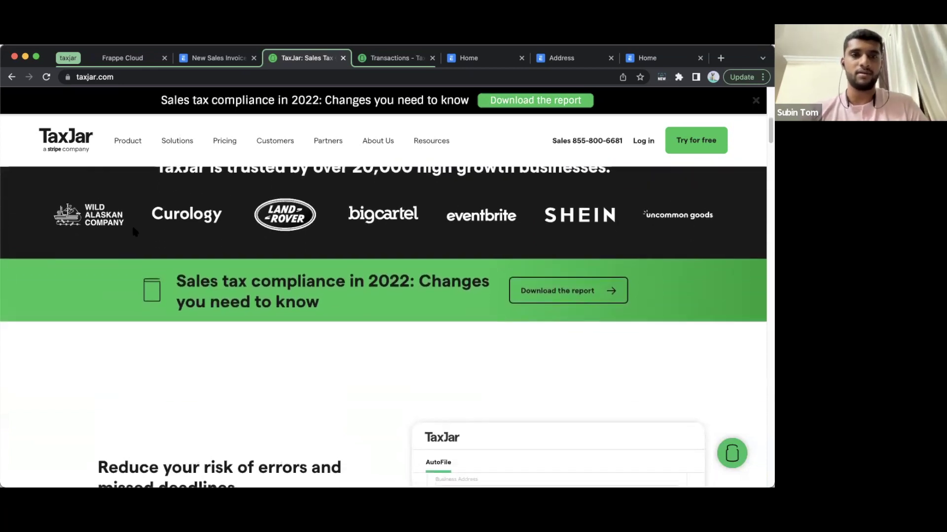
Step: Examine the home page sections on reducing errors and missed deadlines with AutoFile and on selling across more channels
{"action": "scroll", "coordinate": [241, 237], "scroll_direction": "down", "scroll_amount": 8}
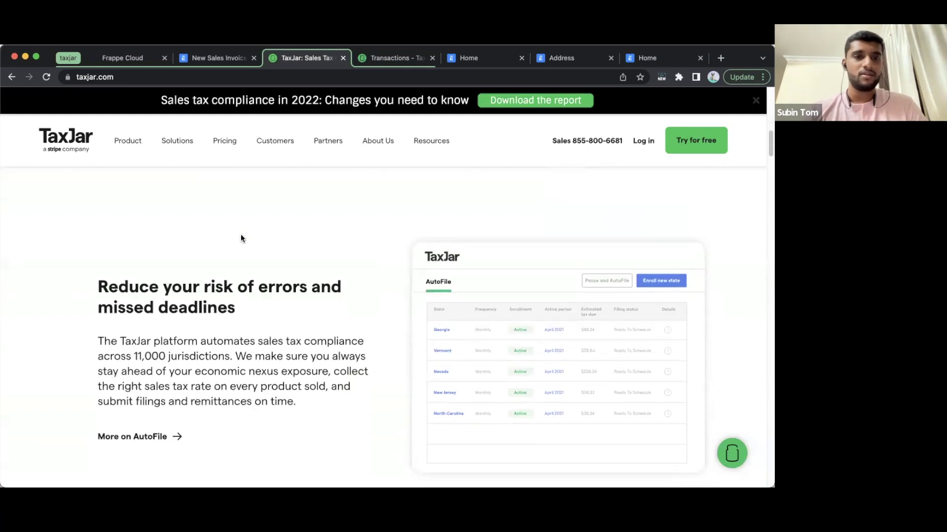
{"action": "scroll", "coordinate": [244, 238], "scroll_direction": "down", "scroll_amount": 1}
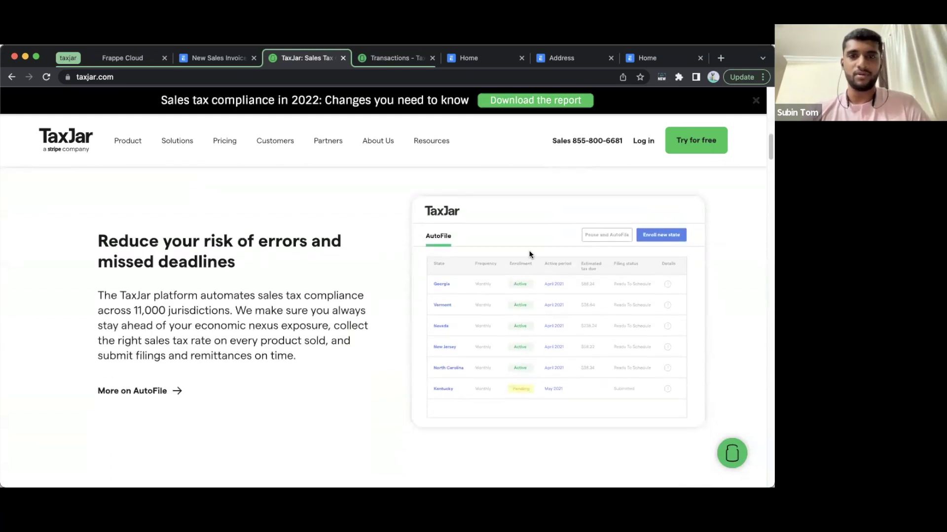
{"action": "scroll", "coordinate": [360, 318], "scroll_direction": "down", "scroll_amount": 1}
{"action": "scroll", "coordinate": [364, 281], "scroll_direction": "up", "scroll_amount": 1}
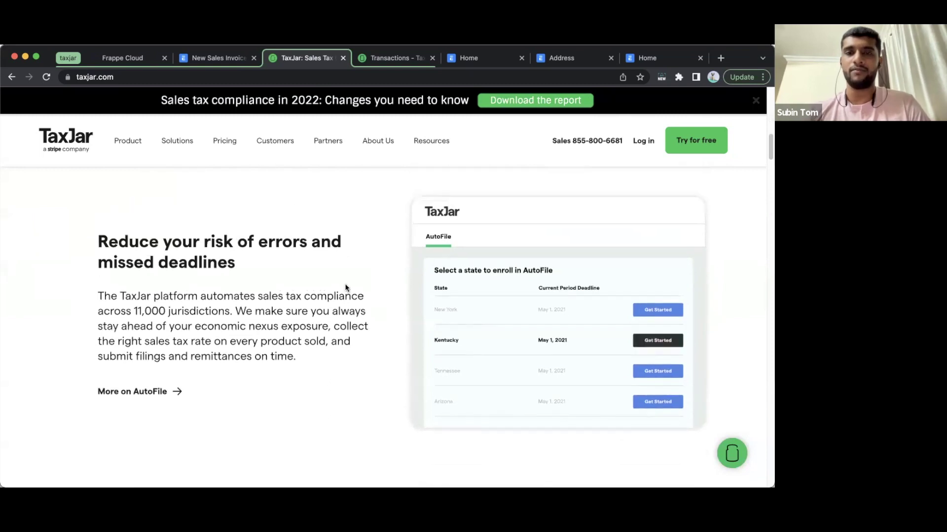
{"action": "scroll", "coordinate": [346, 288], "scroll_direction": "down", "scroll_amount": 2}
{"action": "scroll", "coordinate": [347, 287], "scroll_direction": "down", "scroll_amount": 4}
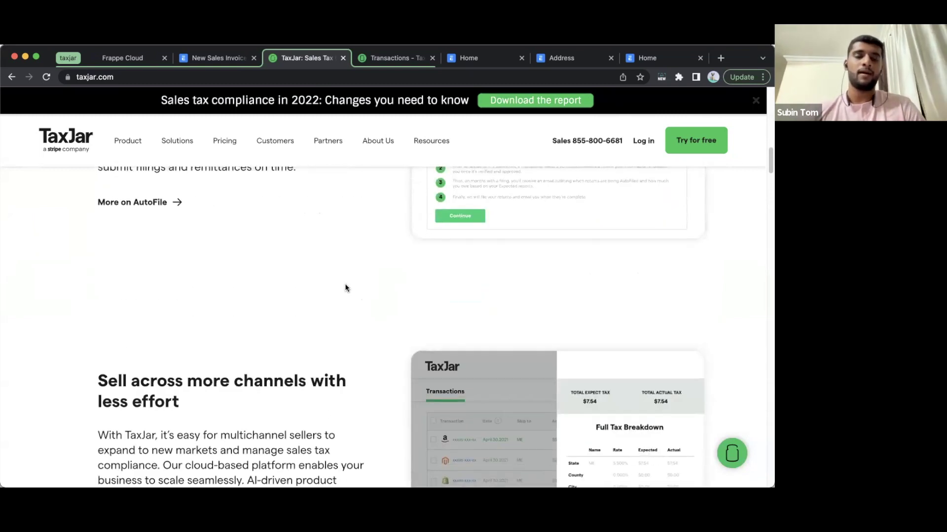
{"action": "scroll", "coordinate": [347, 287], "scroll_direction": "down", "scroll_amount": 1}
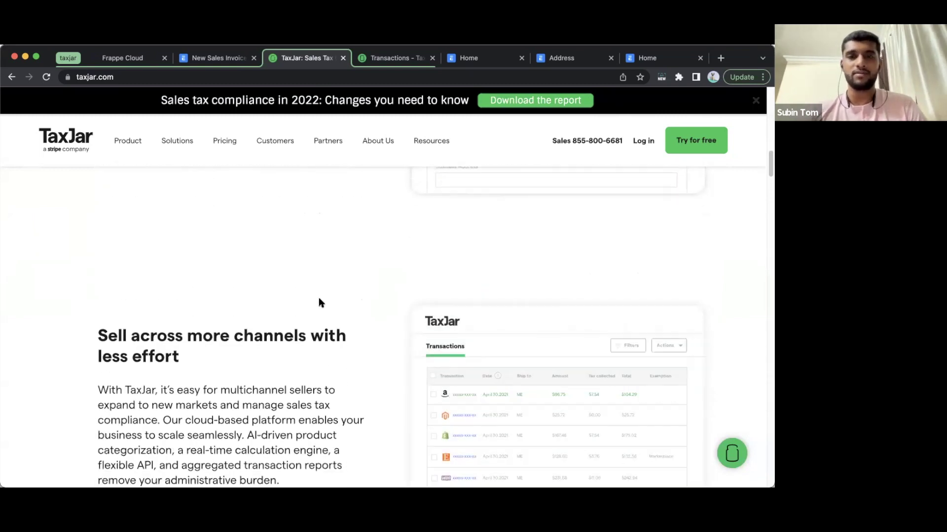
{"action": "scroll", "coordinate": [319, 302], "scroll_direction": "down", "scroll_amount": 2}
{"action": "scroll", "coordinate": [319, 302], "scroll_direction": "down", "scroll_amount": 1}
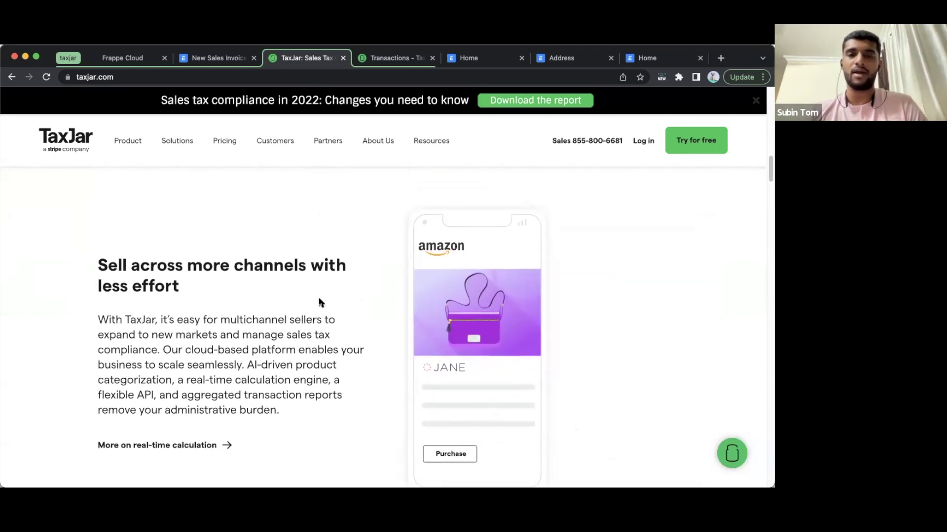
{"action": "scroll", "coordinate": [320, 302], "scroll_direction": "up", "scroll_amount": 15}
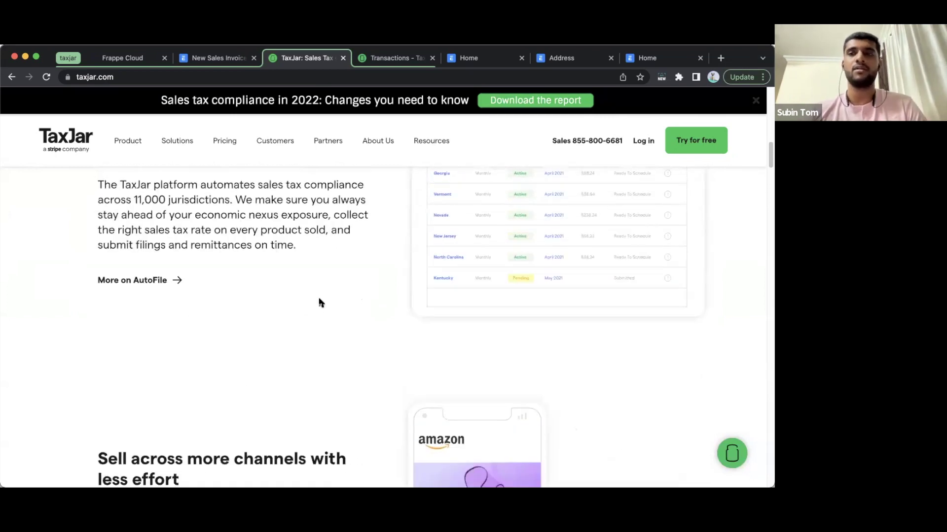
{"action": "scroll", "coordinate": [319, 300], "scroll_direction": "up", "scroll_amount": 10}
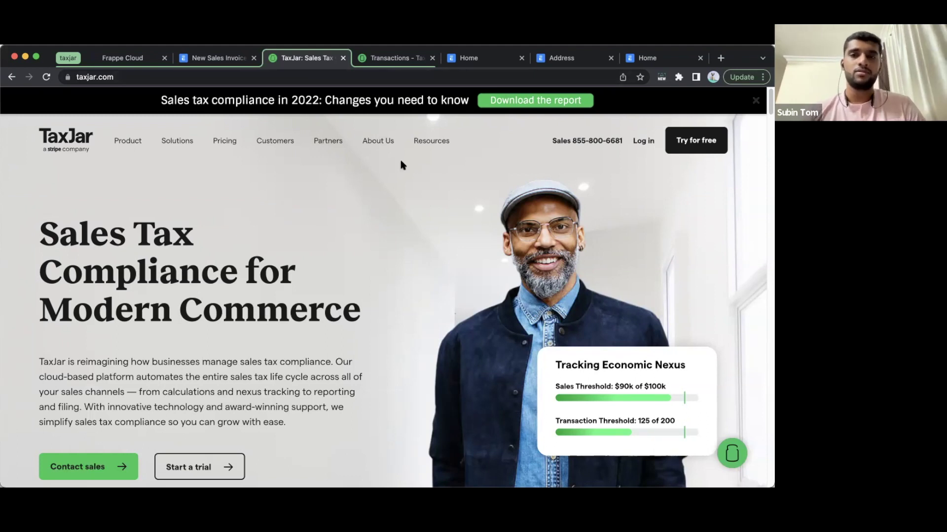
{"action": "scroll", "coordinate": [422, 187], "scroll_direction": "up", "scroll_amount": 1}
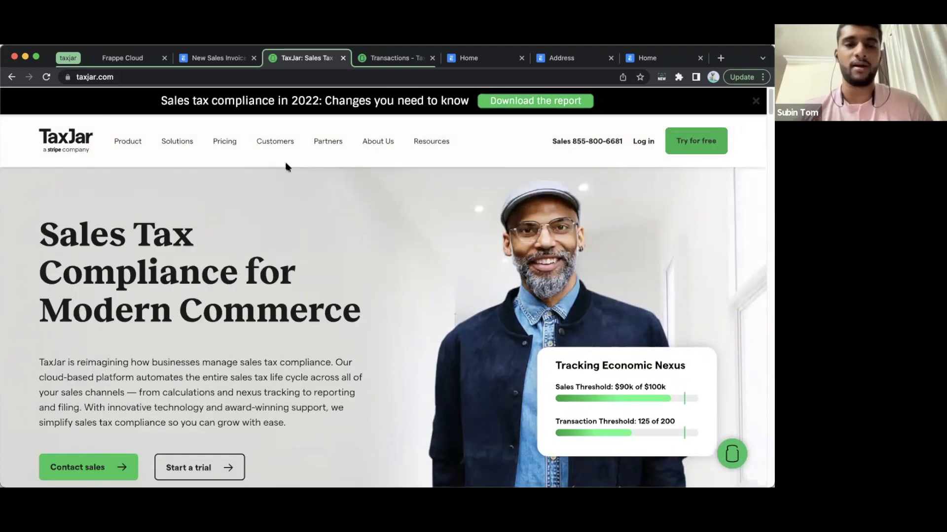
Step: Open the TaxJar pricing page and compare the Starter, Professional and Premium plans, including which one offers API access
{"action": "left_click", "coordinate": [225, 143]}
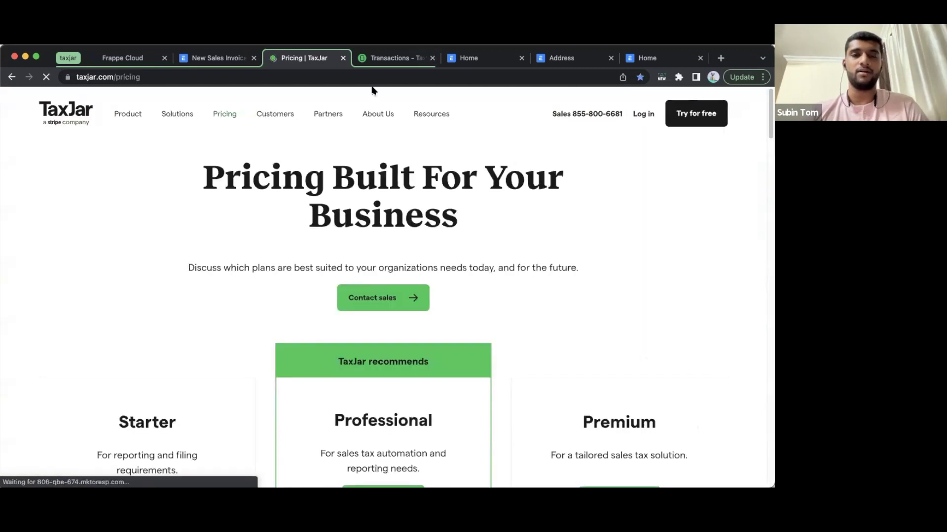
{"action": "scroll", "coordinate": [336, 180], "scroll_direction": "down", "scroll_amount": 3}
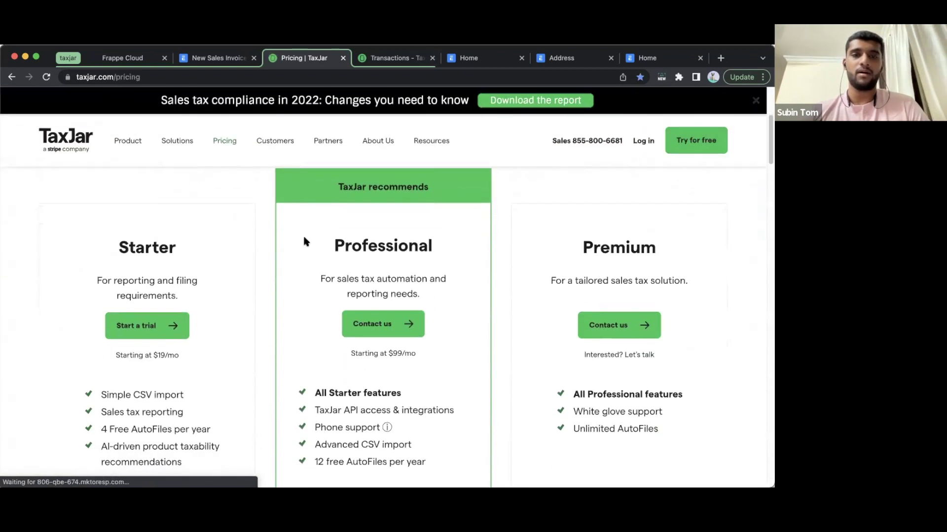
{"action": "scroll", "coordinate": [411, 276], "scroll_direction": "down", "scroll_amount": 1}
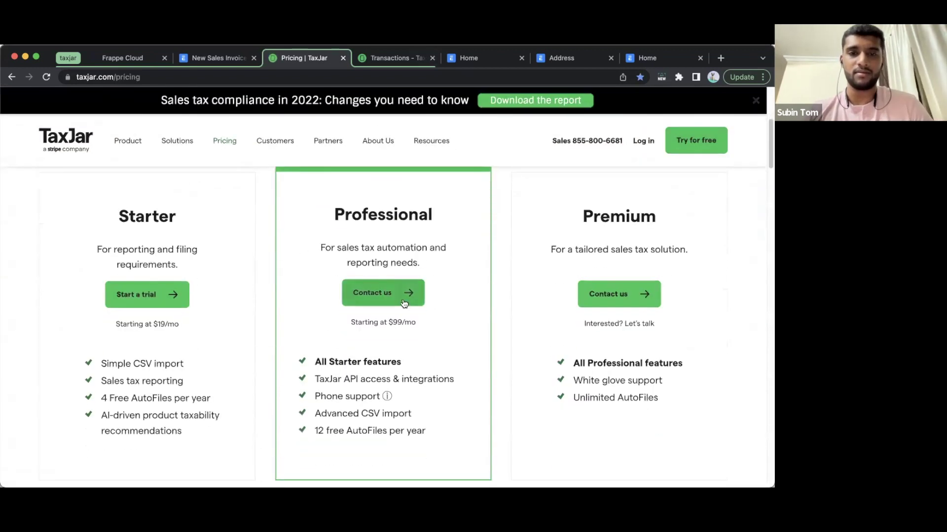
{"action": "scroll", "coordinate": [401, 326], "scroll_direction": "down", "scroll_amount": 1}
{"action": "left_click_drag", "start_coordinate": [318, 366], "coordinate": [417, 363]}
{"action": "left_click", "coordinate": [434, 337]}
{"action": "scroll", "coordinate": [400, 236], "scroll_direction": "up", "scroll_amount": 1}
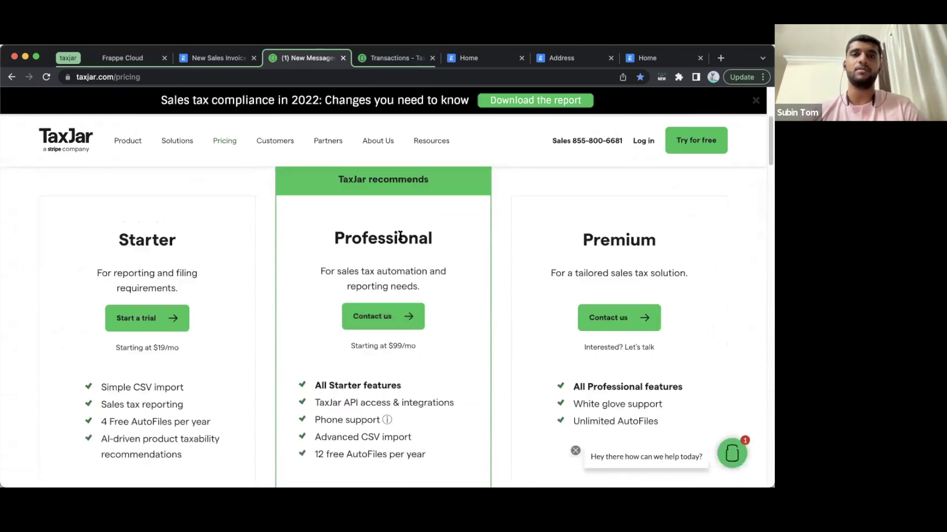
{"action": "scroll", "coordinate": [400, 236], "scroll_direction": "up", "scroll_amount": 5}
Step: Switch to the TaxJar account and open its sales tax insights dashboard
{"action": "left_click", "coordinate": [394, 58]}
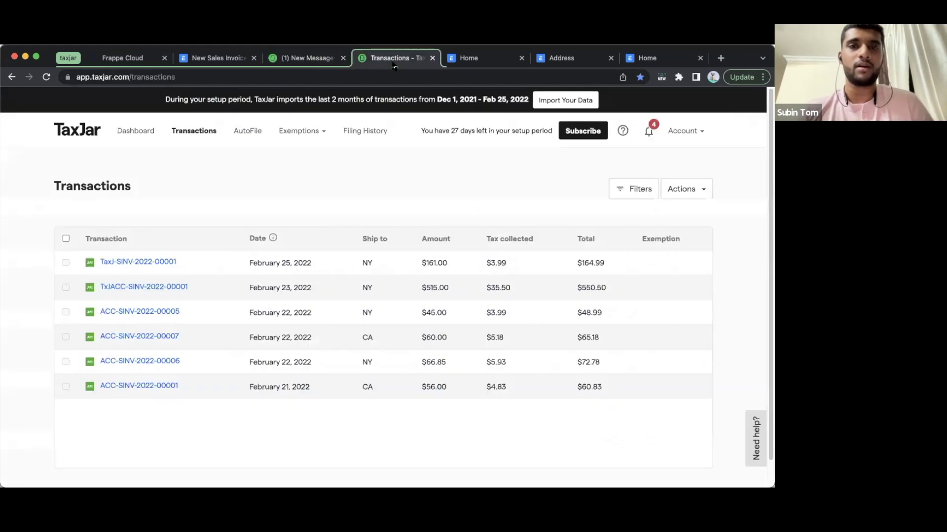
{"action": "left_click", "coordinate": [131, 133]}
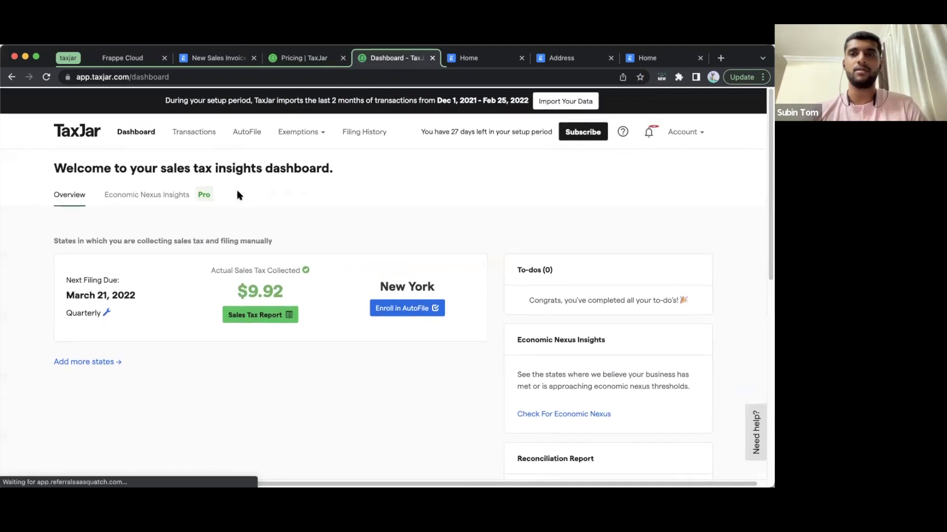
{"action": "scroll", "coordinate": [464, 143], "scroll_direction": "down", "scroll_amount": 1}
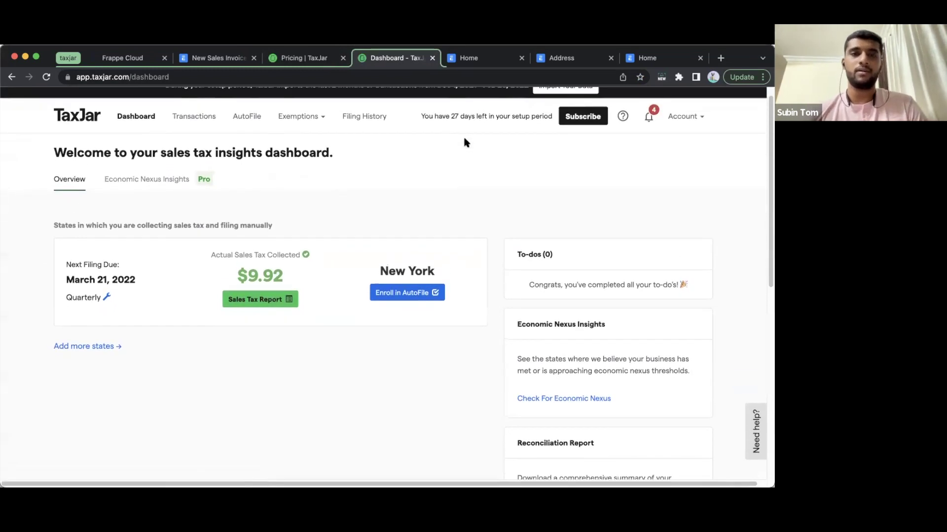
Step: Open the account's TaxJar API settings and examine the live token and sandbox token options
{"action": "left_click", "coordinate": [695, 118]}
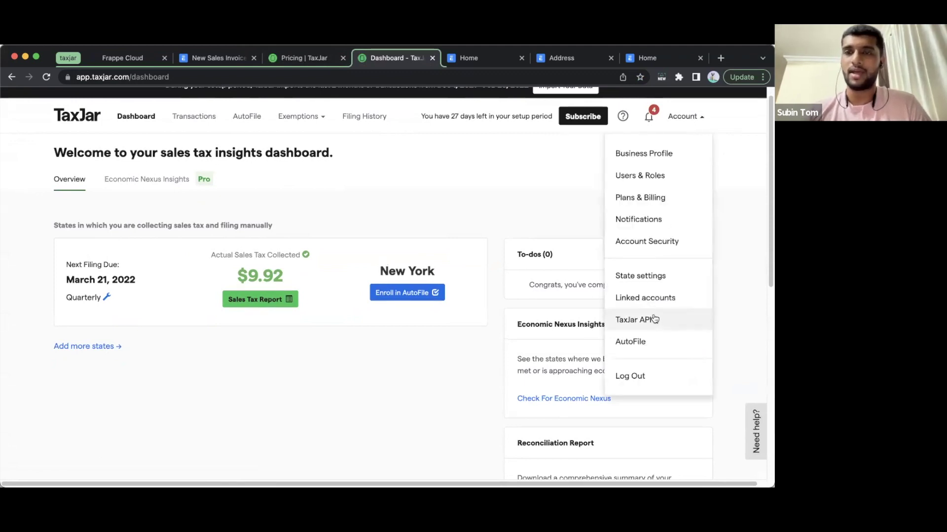
{"action": "left_click", "coordinate": [544, 212]}
{"action": "left_click", "coordinate": [682, 118]}
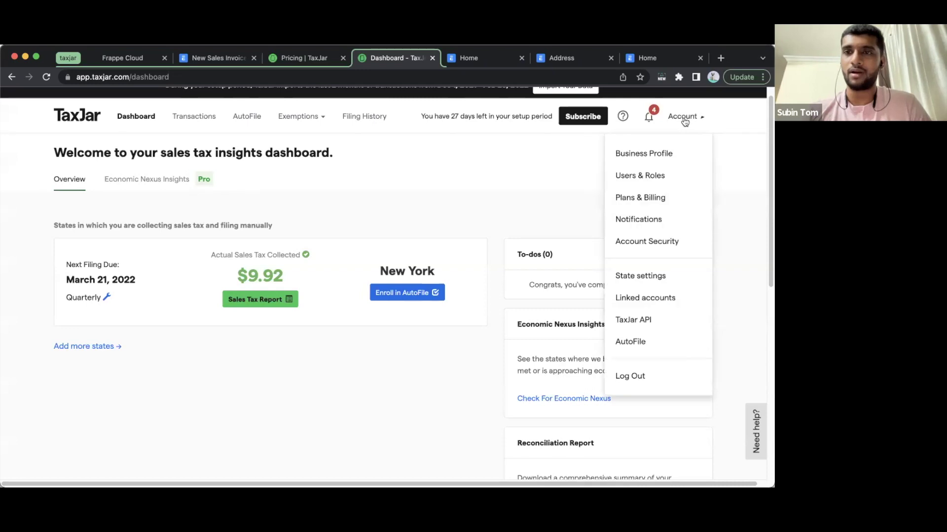
{"action": "left_click", "coordinate": [659, 321]}
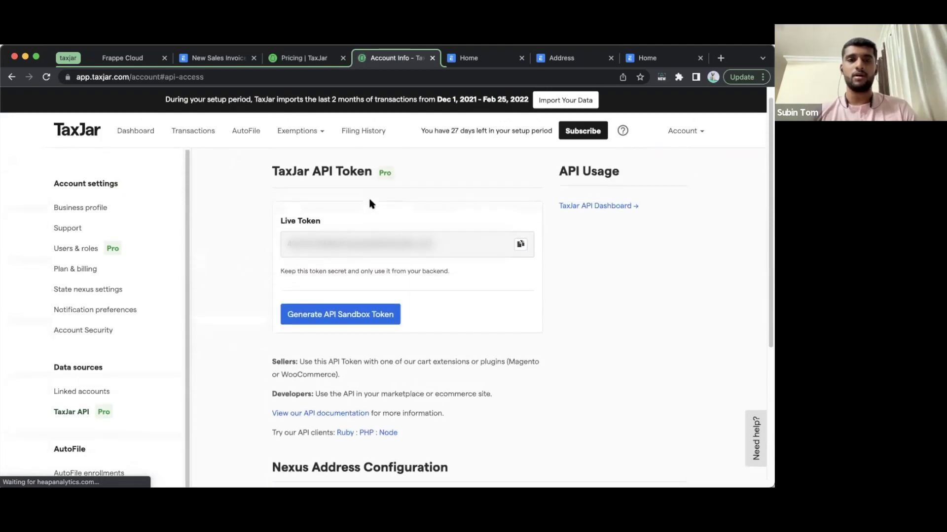
{"action": "left_click_drag", "start_coordinate": [275, 226], "coordinate": [351, 222]}
{"action": "left_click", "coordinate": [350, 223]}
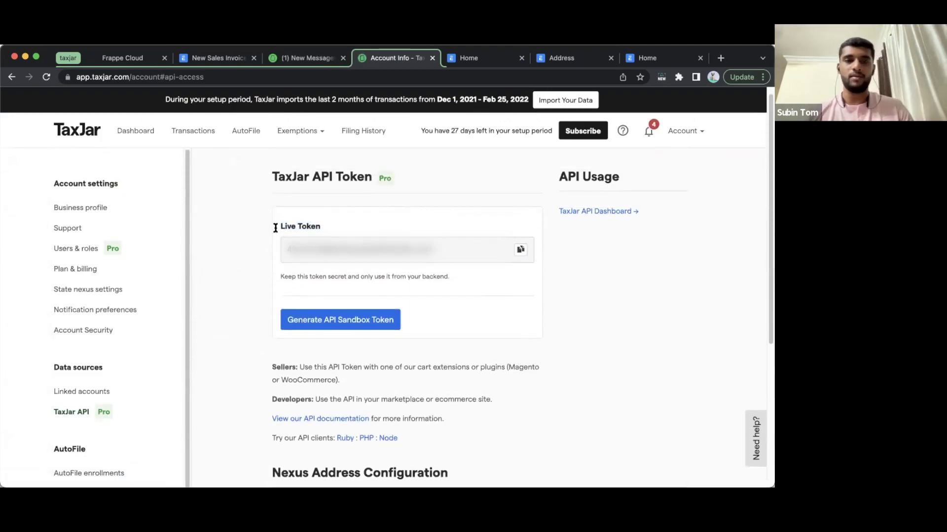
{"action": "left_click_drag", "start_coordinate": [280, 227], "coordinate": [323, 227]}
{"action": "left_click", "coordinate": [323, 227]}
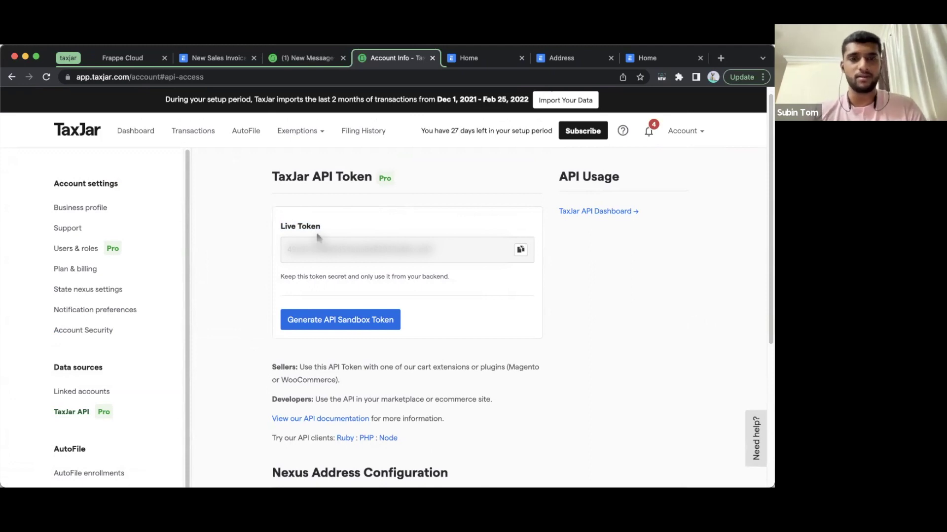
{"action": "scroll", "coordinate": [352, 266], "scroll_direction": "down", "scroll_amount": 1}
{"action": "scroll", "coordinate": [352, 266], "scroll_direction": "down", "scroll_amount": 1}
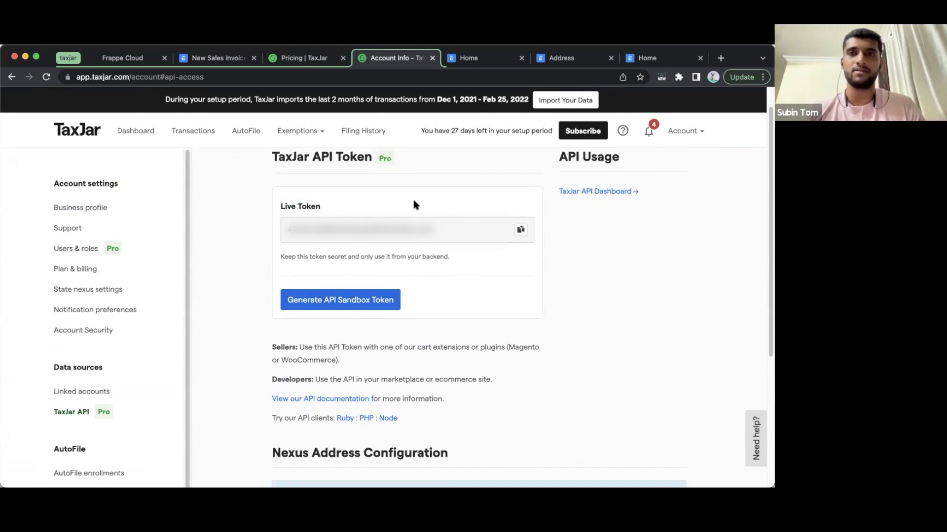
{"action": "scroll", "coordinate": [430, 137], "scroll_direction": "up", "scroll_amount": 2}
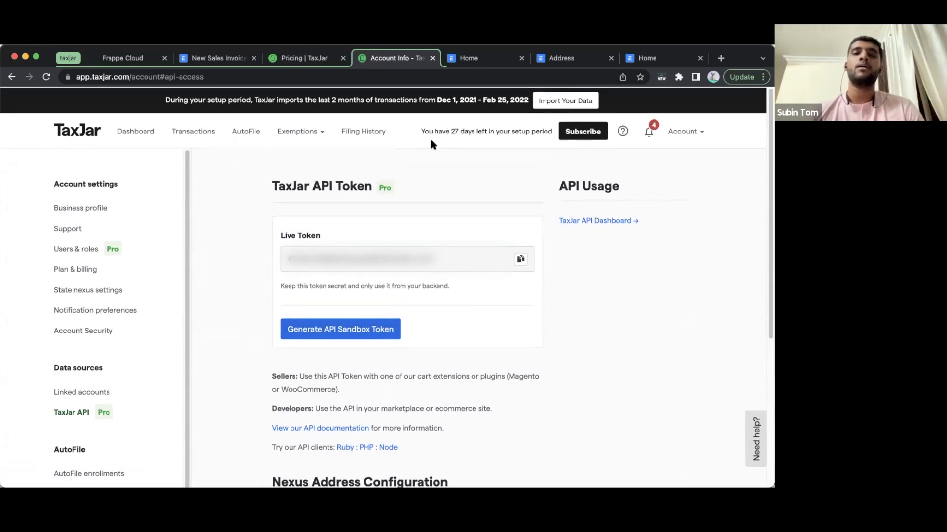
Step: Return to the sales tax dashboard and view the states where tax is collected and filed manually
{"action": "left_click", "coordinate": [134, 132]}
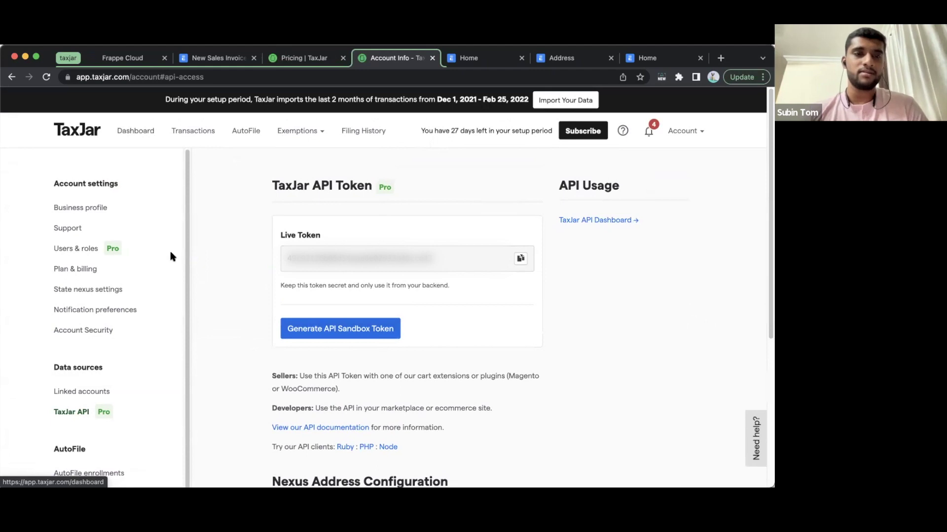
{"action": "scroll", "coordinate": [298, 274], "scroll_direction": "down", "scroll_amount": 1}
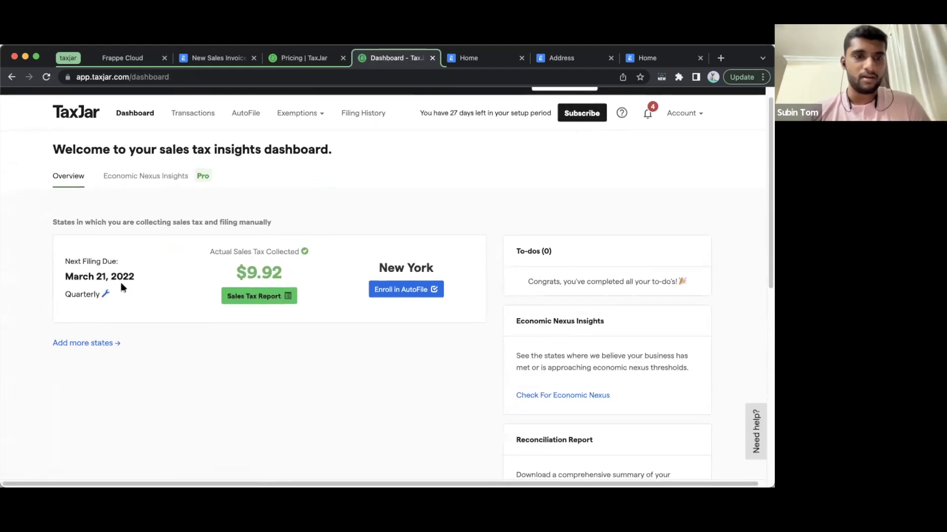
Step: Look over the New York filing details and the economic nexus and reconciliation report sections of the sales tax dashboard
{"action": "scroll", "coordinate": [309, 348], "scroll_direction": "down", "scroll_amount": 1}
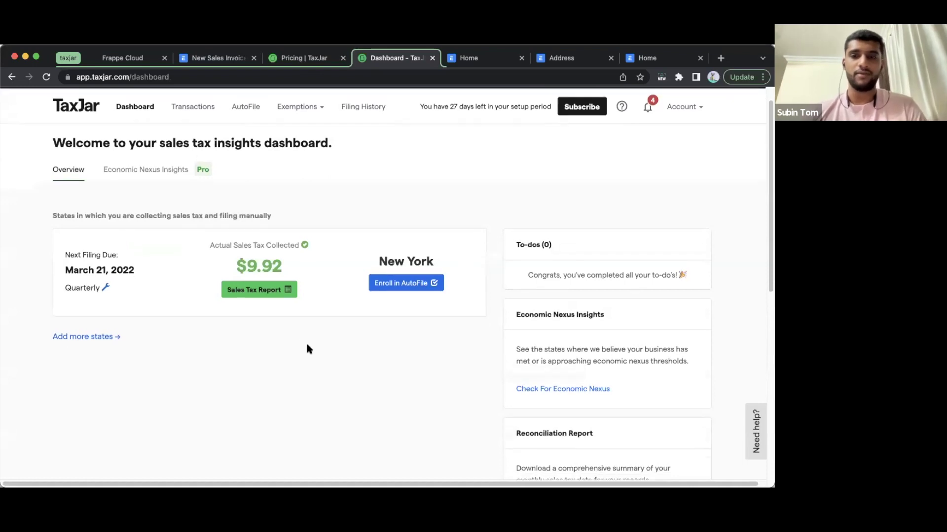
{"action": "scroll", "coordinate": [619, 402], "scroll_direction": "down", "scroll_amount": 1}
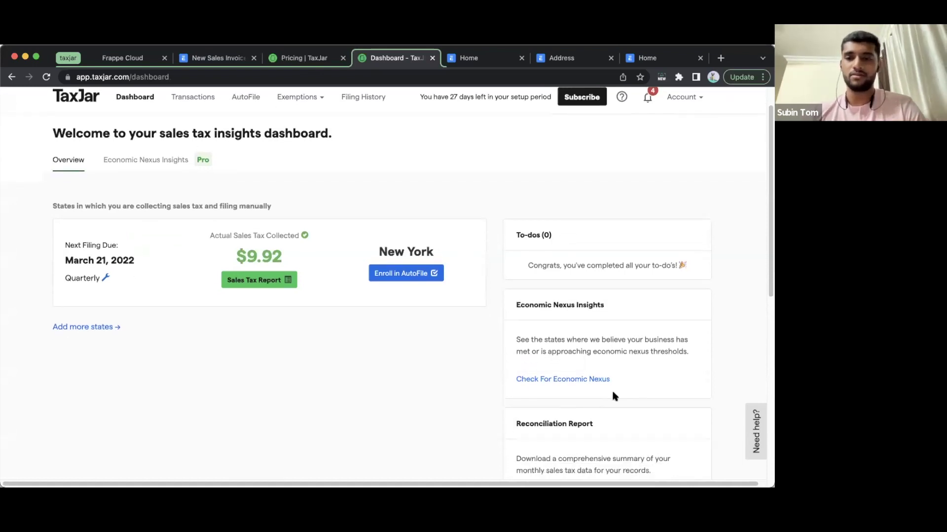
{"action": "scroll", "coordinate": [353, 381], "scroll_direction": "up", "scroll_amount": 3}
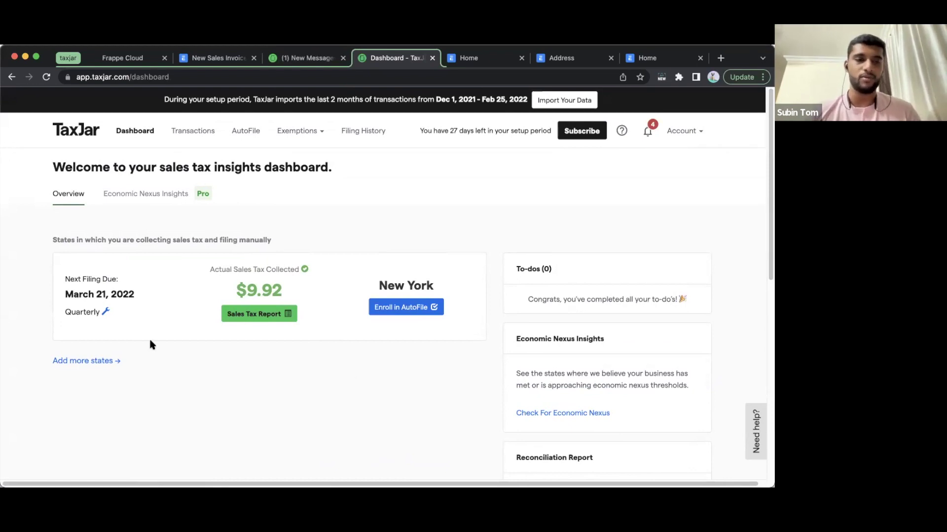
{"action": "scroll", "coordinate": [270, 348], "scroll_direction": "down", "scroll_amount": 1}
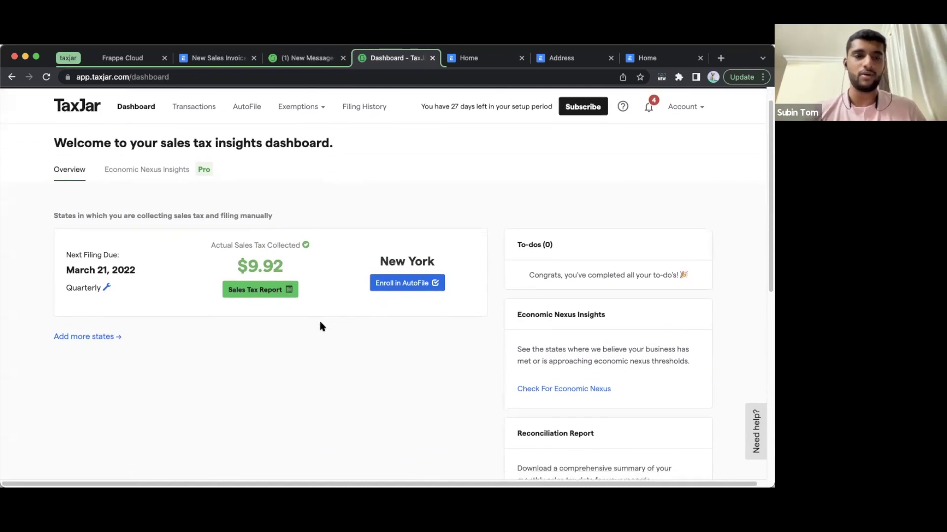
{"action": "scroll", "coordinate": [323, 321], "scroll_direction": "up", "scroll_amount": 1}
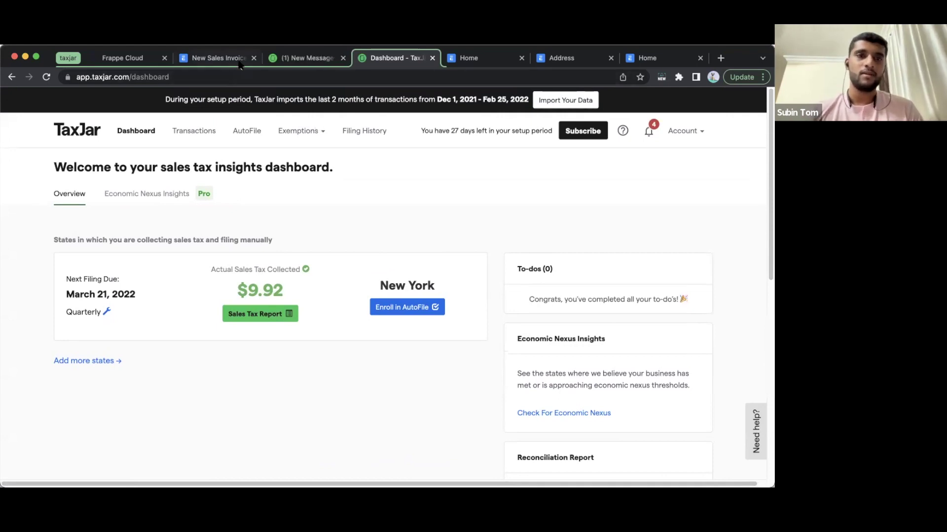
Step: Switch to the ERPNext site, search for Taxjar and open TaxJar Settings
{"action": "left_click", "coordinate": [469, 58]}
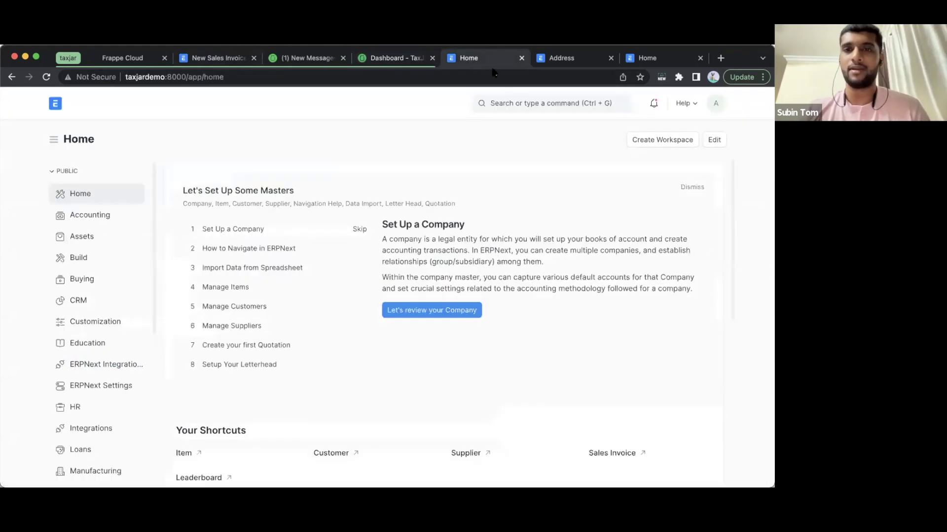
{"action": "left_click", "coordinate": [507, 104]}
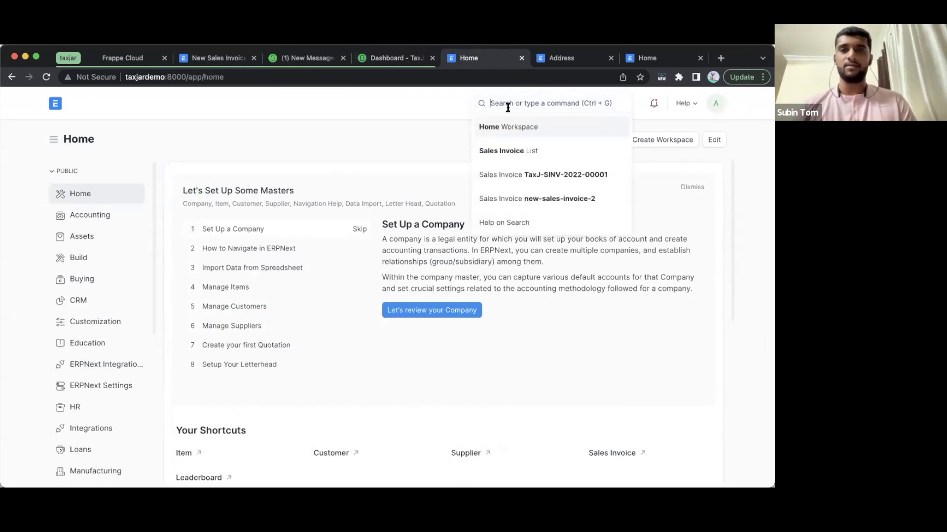
{"action": "type", "text": "Taxjar"}
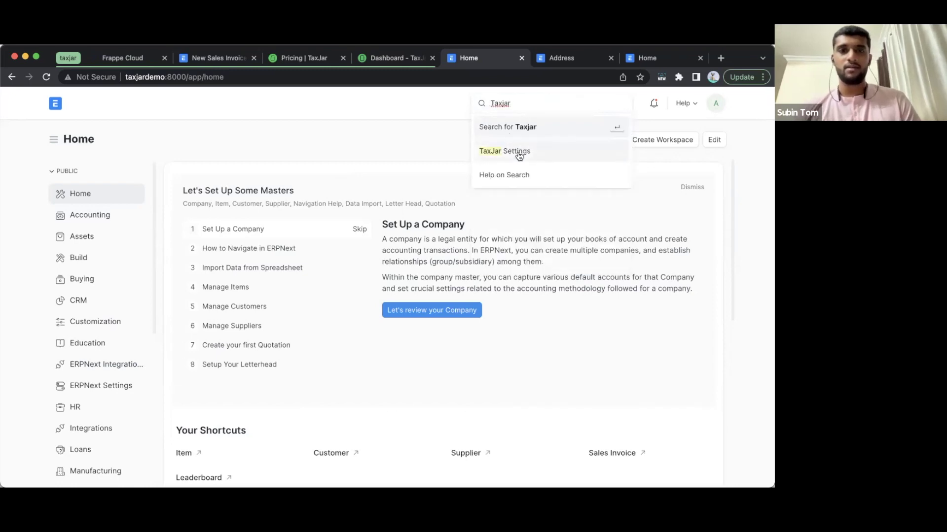
{"action": "left_click", "coordinate": [518, 152]}
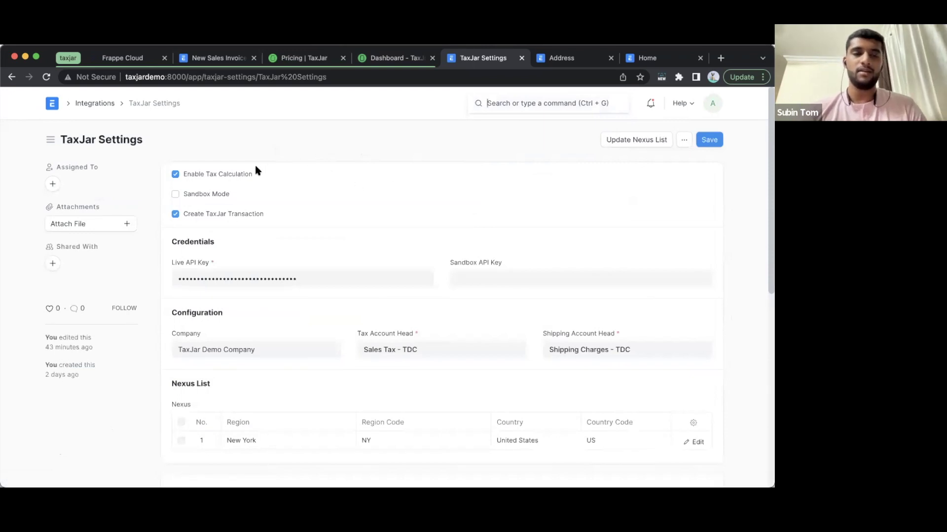
Step: Turn Enable Tax Calculation off and on again to compare the dependent options, and briefly revisit the TaxJar dashboard
{"action": "left_click", "coordinate": [226, 174]}
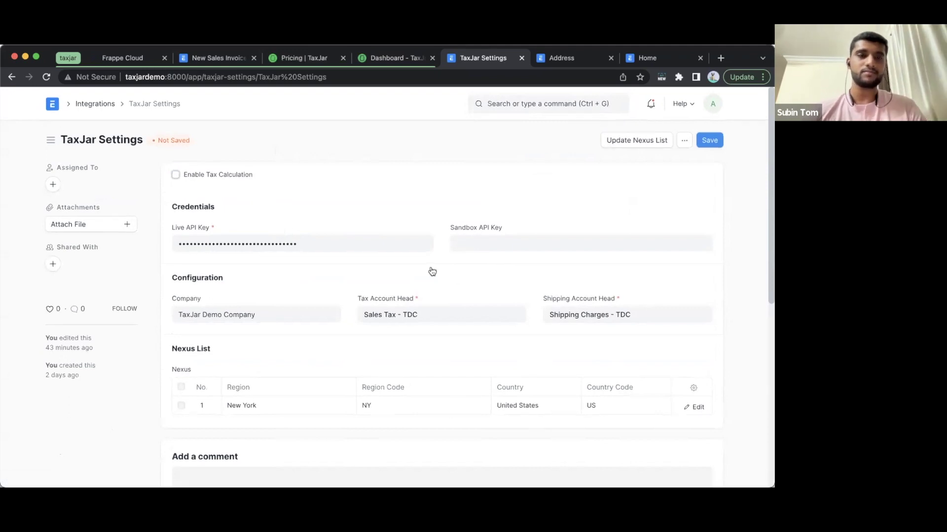
{"action": "left_click", "coordinate": [239, 176]}
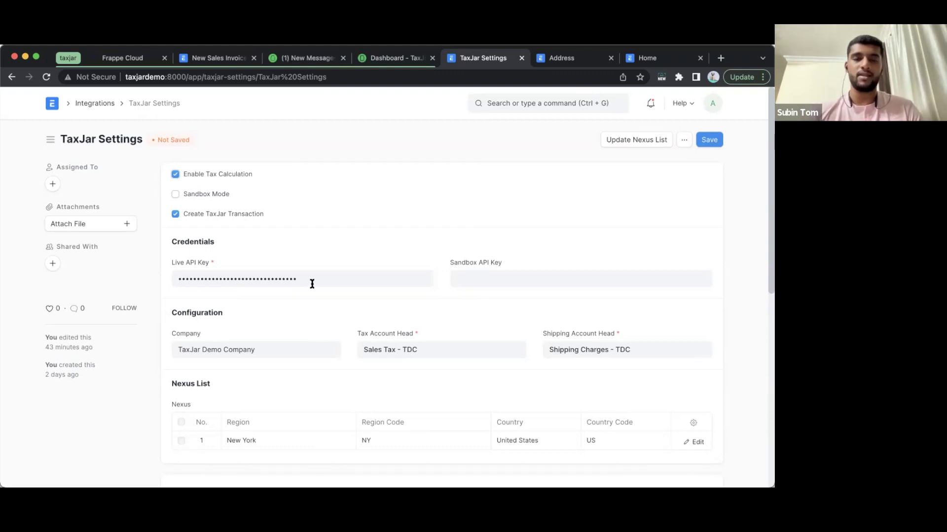
{"action": "left_click", "coordinate": [400, 60]}
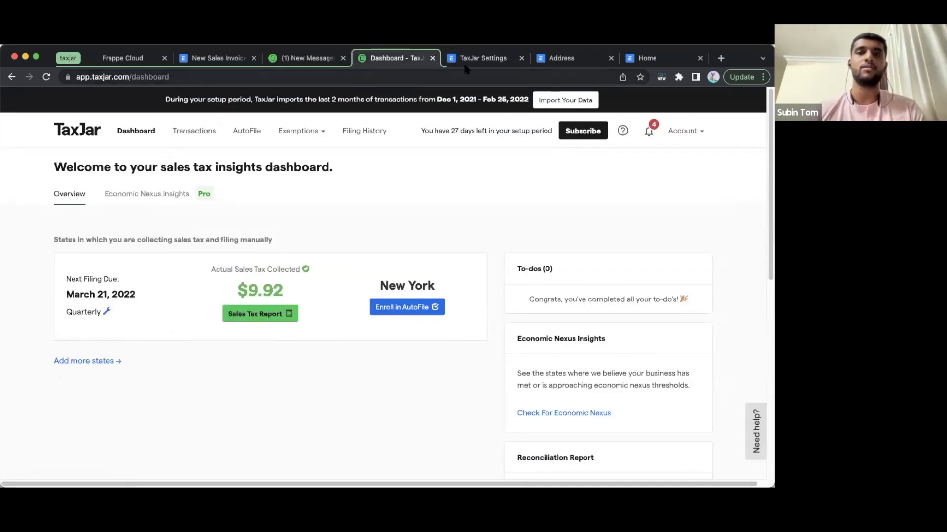
{"action": "left_click", "coordinate": [483, 58]}
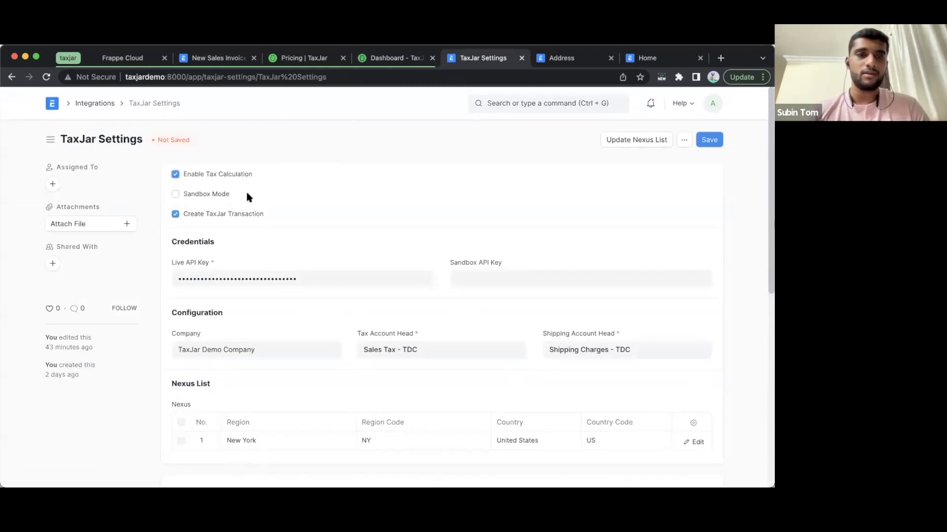
Step: Examine the API key credentials, company, tax account head and shipping account head in TaxJar Settings
{"action": "scroll", "coordinate": [235, 271], "scroll_direction": "down", "scroll_amount": 1}
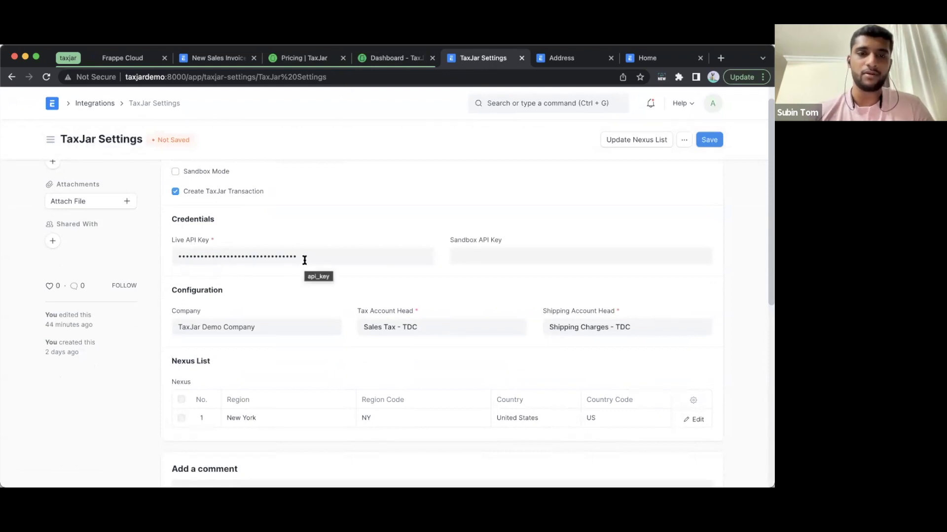
{"action": "scroll", "coordinate": [304, 260], "scroll_direction": "down", "scroll_amount": 2}
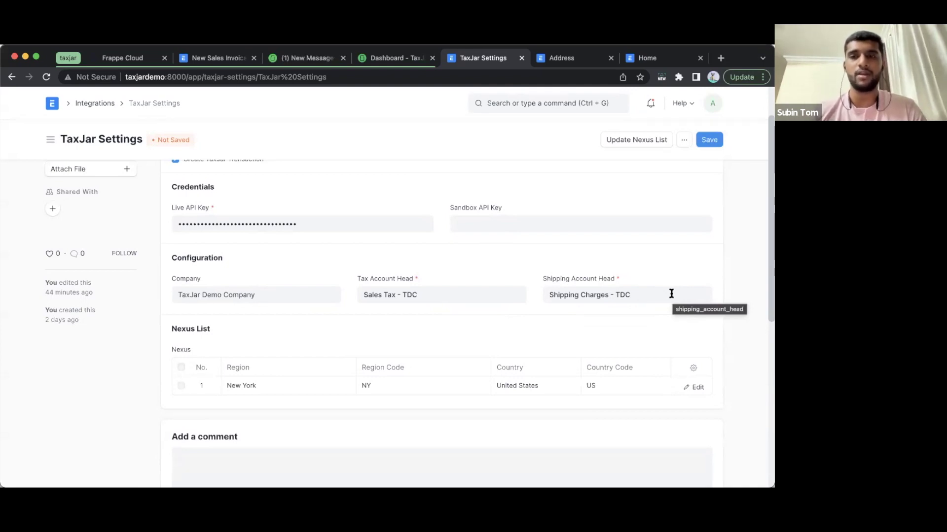
{"action": "scroll", "coordinate": [702, 254], "scroll_direction": "up", "scroll_amount": 1}
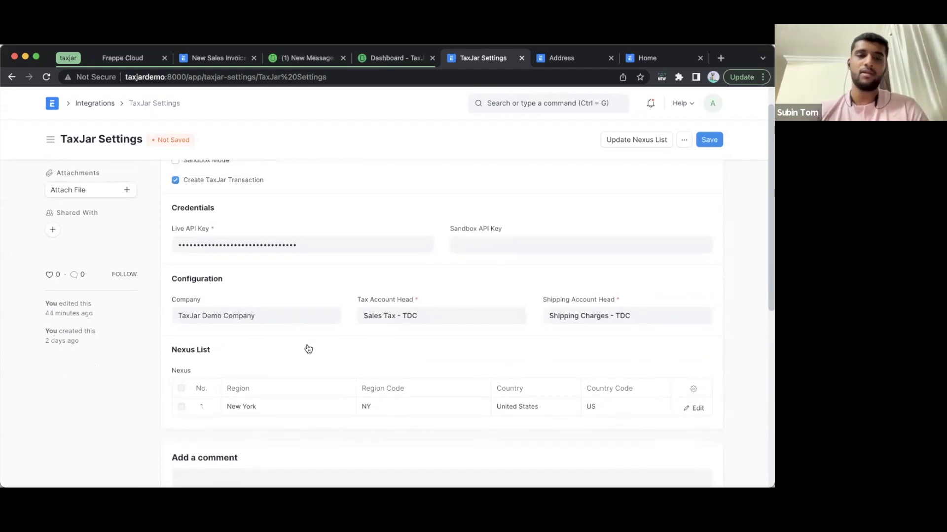
{"action": "scroll", "coordinate": [308, 349], "scroll_direction": "up", "scroll_amount": 2}
{"action": "scroll", "coordinate": [308, 349], "scroll_direction": "down", "scroll_amount": 1}
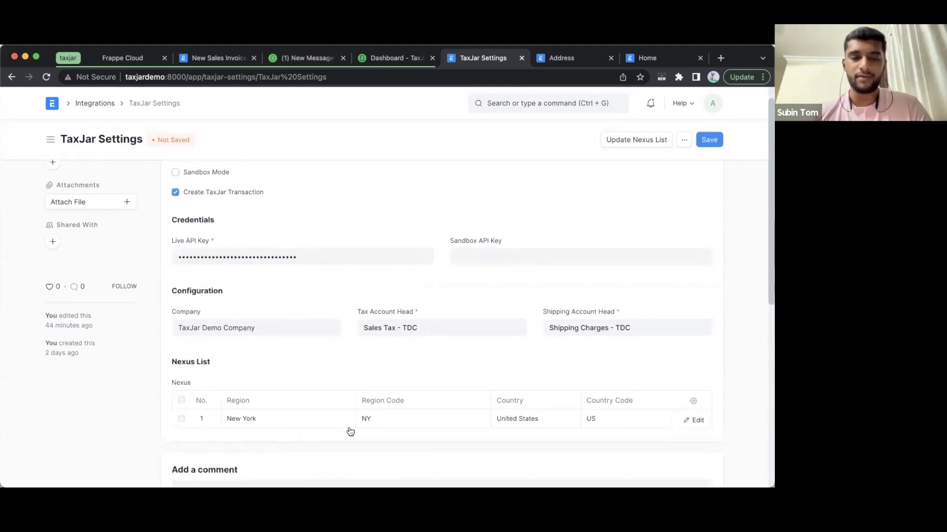
Step: Review the Nexus List table and the option for updating it, and reload TaxJar Settings
{"action": "scroll", "coordinate": [768, 387], "scroll_direction": "up", "scroll_amount": 1}
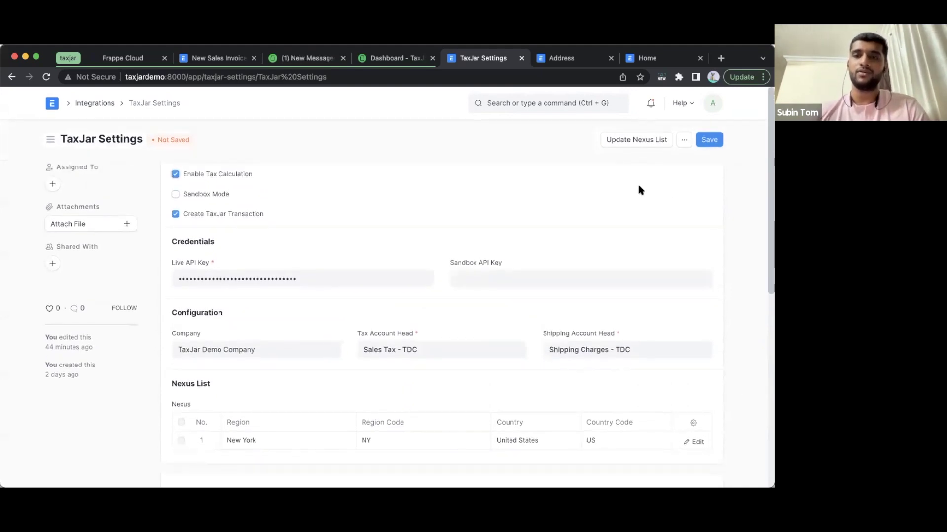
{"action": "scroll", "coordinate": [558, 171], "scroll_direction": "down", "scroll_amount": 1}
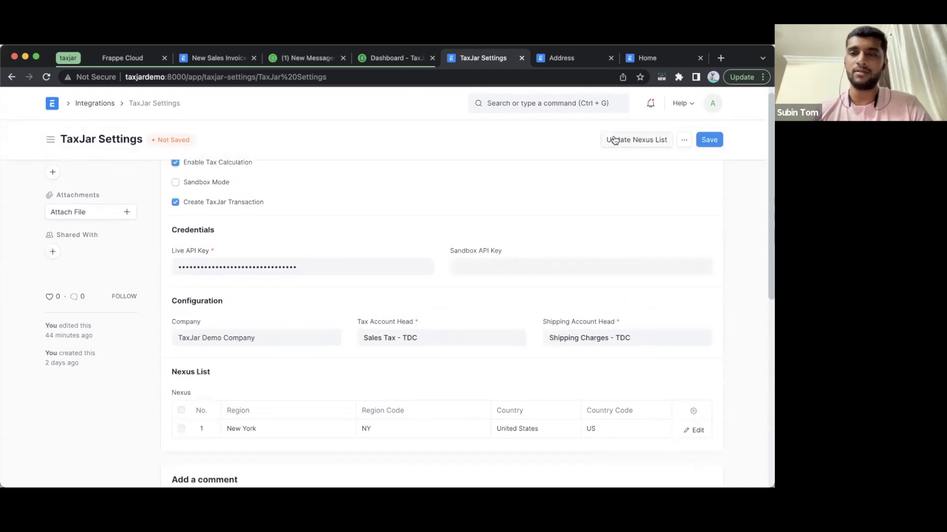
{"action": "scroll", "coordinate": [429, 239], "scroll_direction": "down", "scroll_amount": 1}
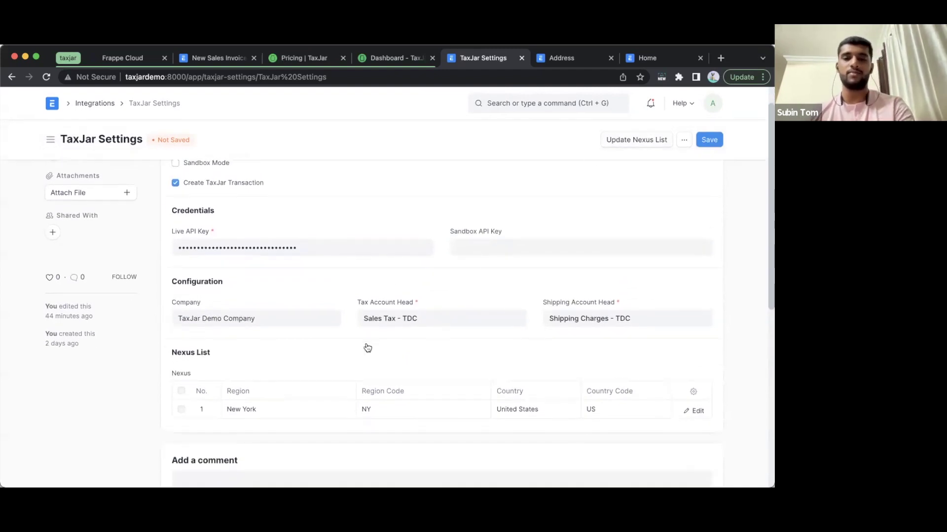
{"action": "scroll", "coordinate": [366, 337], "scroll_direction": "up", "scroll_amount": 2}
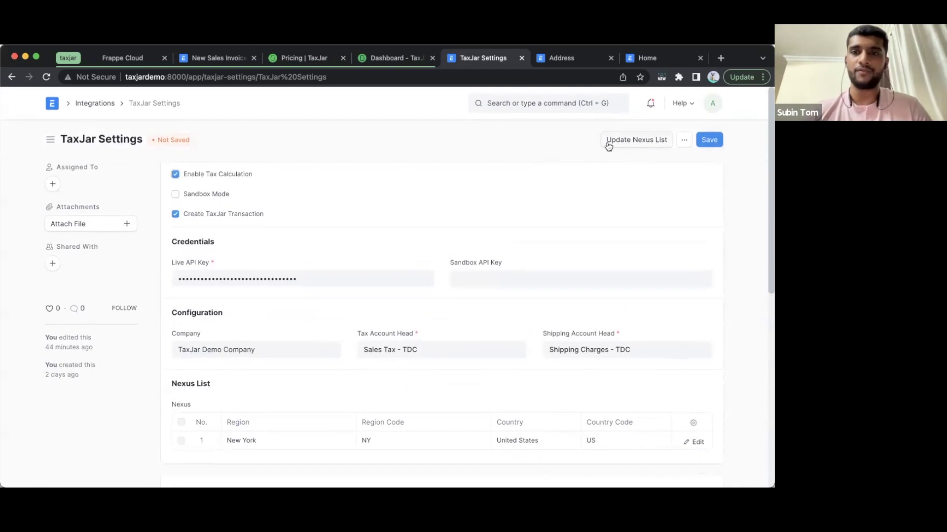
{"action": "scroll", "coordinate": [477, 194], "scroll_direction": "down", "scroll_amount": 3}
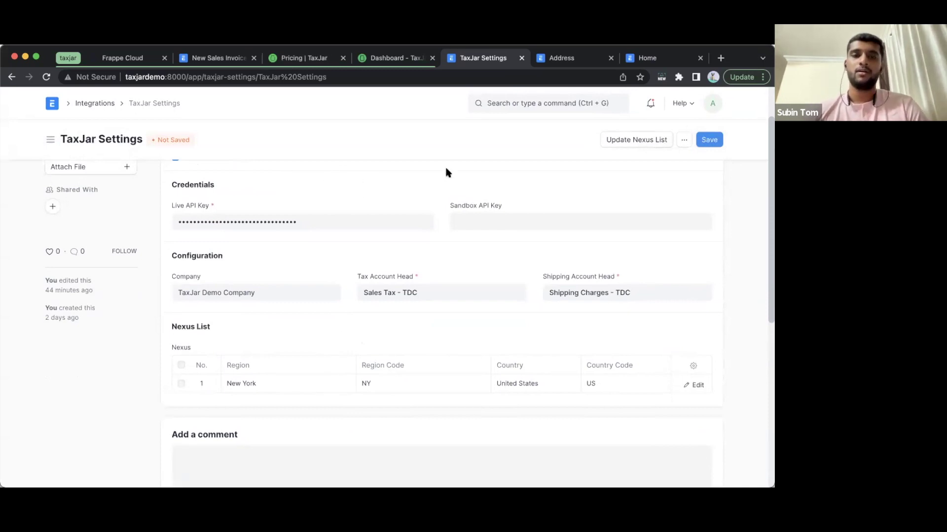
{"action": "scroll", "coordinate": [195, 124], "scroll_direction": "up", "scroll_amount": 2}
{"action": "left_click", "coordinate": [47, 78]}
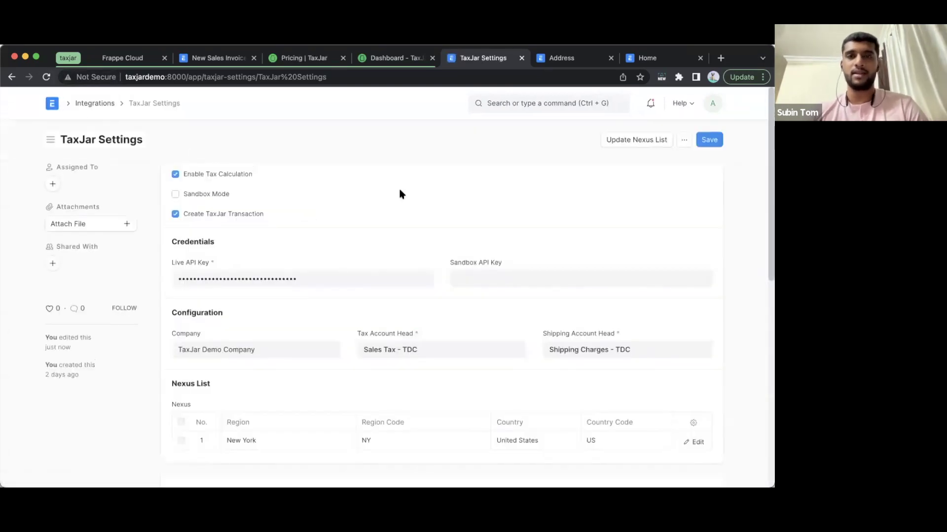
Step: Open the Bloomingdale's-Billing record from the Address list, view its fields and return to the list
{"action": "left_click", "coordinate": [564, 61]}
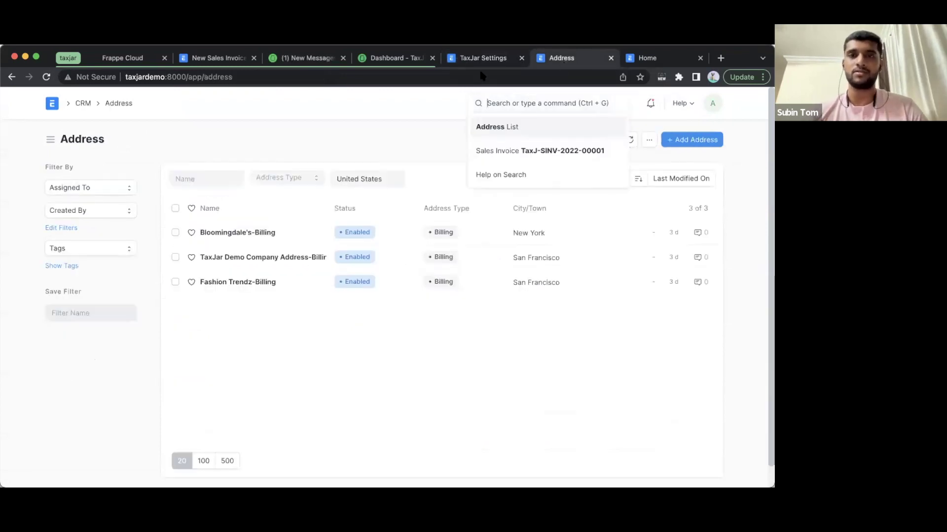
{"action": "left_click", "coordinate": [383, 99]}
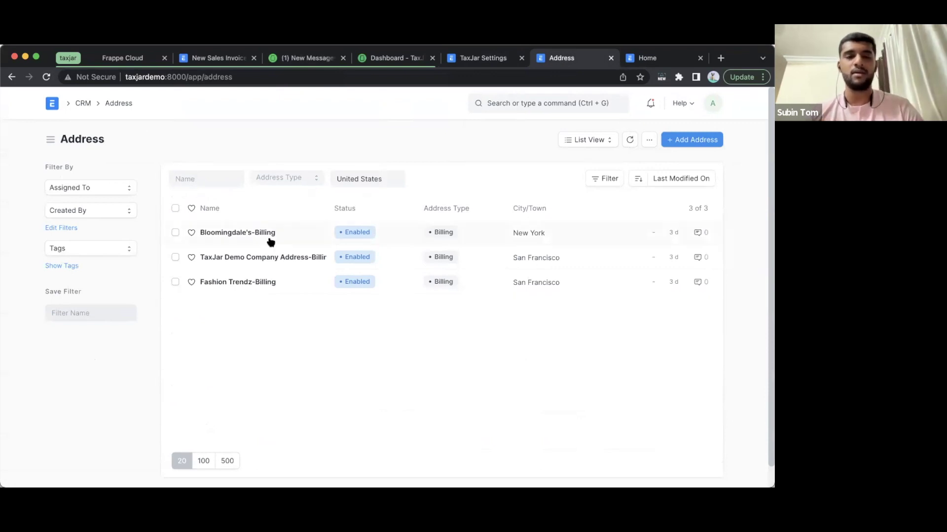
{"action": "left_click", "coordinate": [235, 234]}
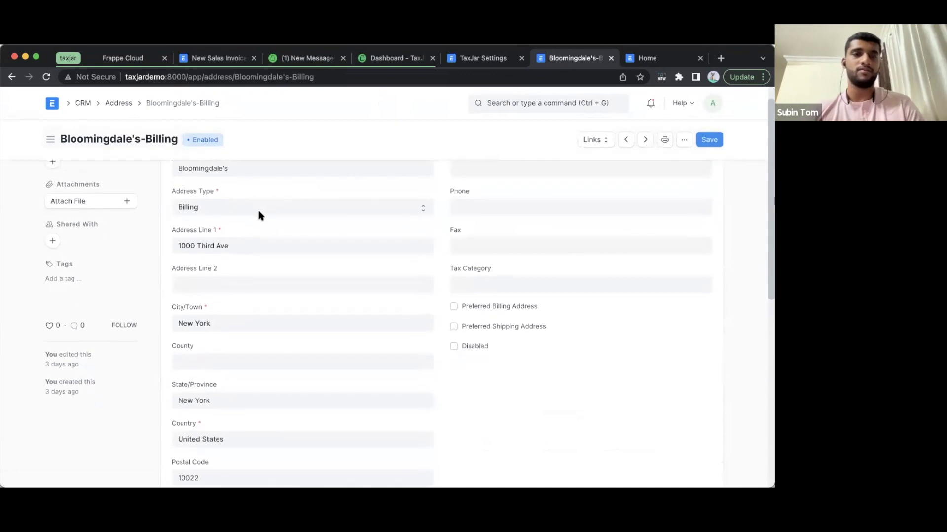
{"action": "scroll", "coordinate": [253, 171], "scroll_direction": "left", "scroll_amount": 5}
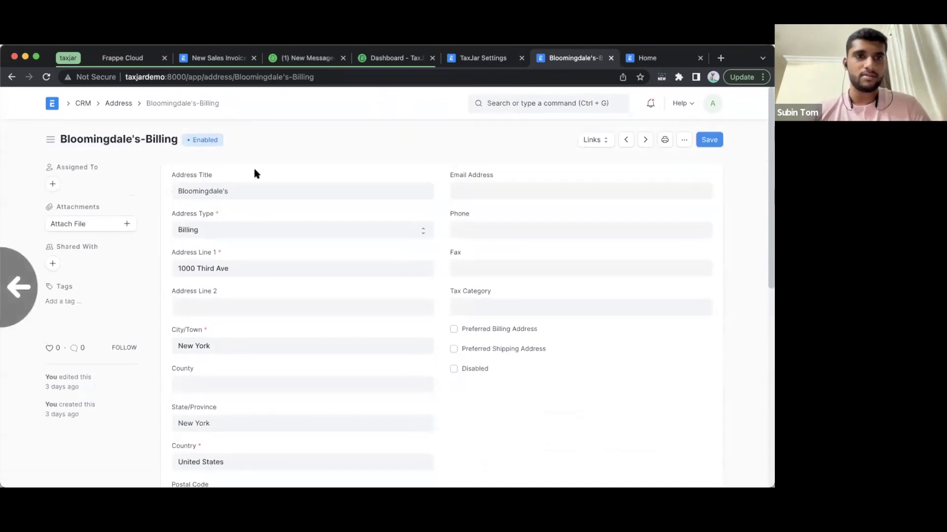
Step: Open the TaxJar Demo Company Address-Billing record, examine its location fields and company reference, and return to the Address list
{"action": "left_click", "coordinate": [235, 235]}
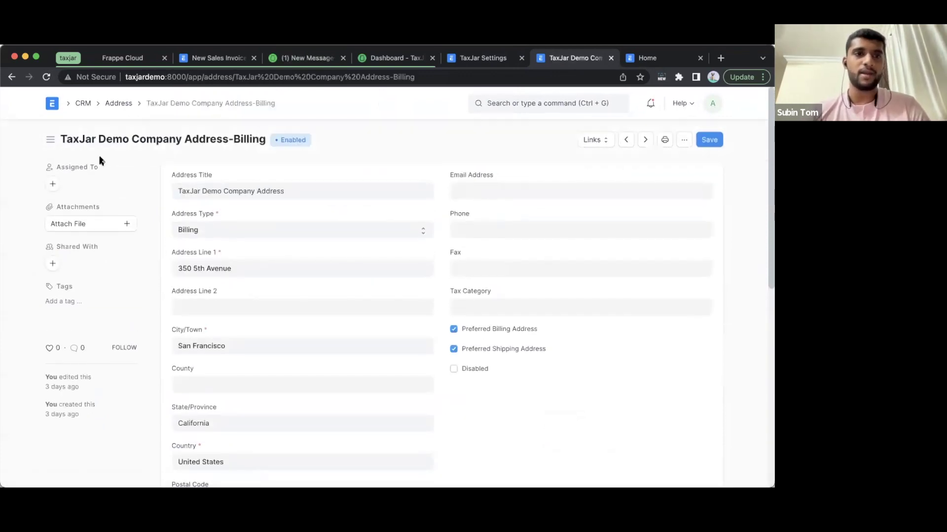
{"action": "scroll", "coordinate": [227, 151], "scroll_direction": "down", "scroll_amount": 2}
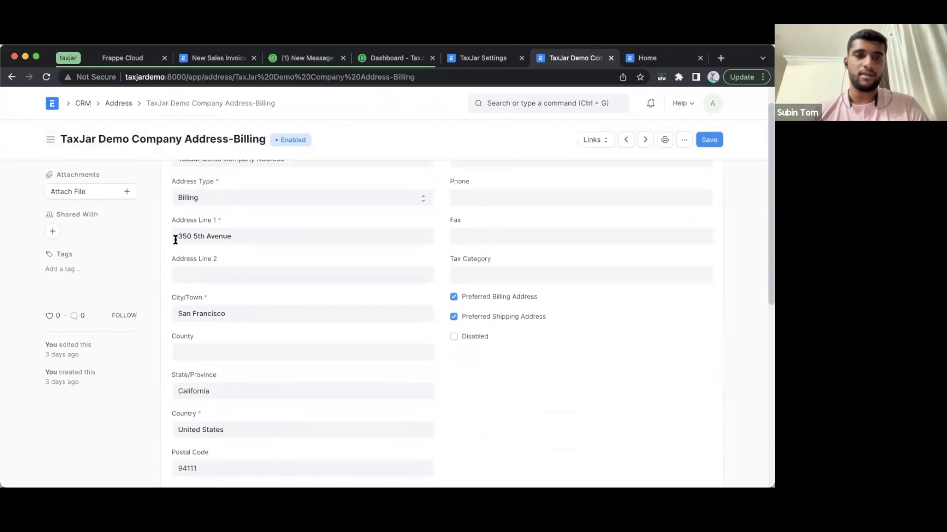
{"action": "scroll", "coordinate": [261, 266], "scroll_direction": "down", "scroll_amount": 1}
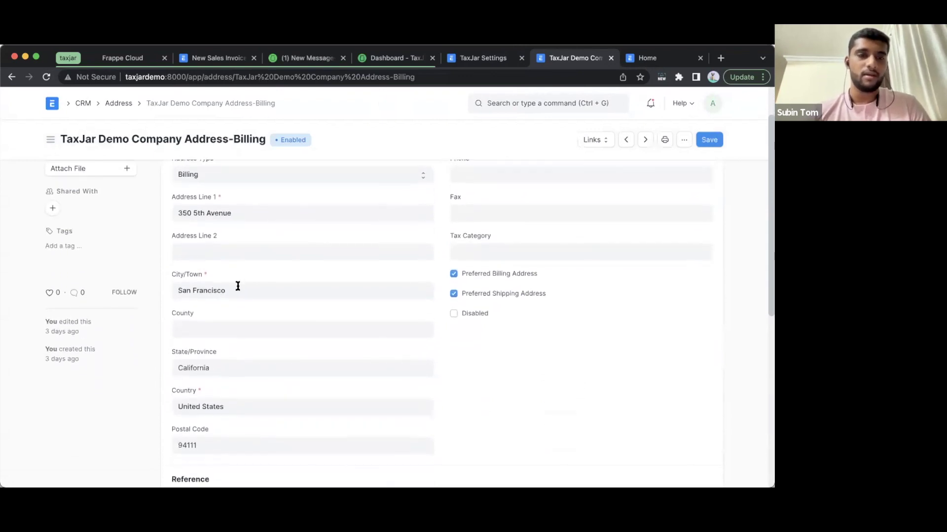
{"action": "scroll", "coordinate": [253, 359], "scroll_direction": "down", "scroll_amount": 1}
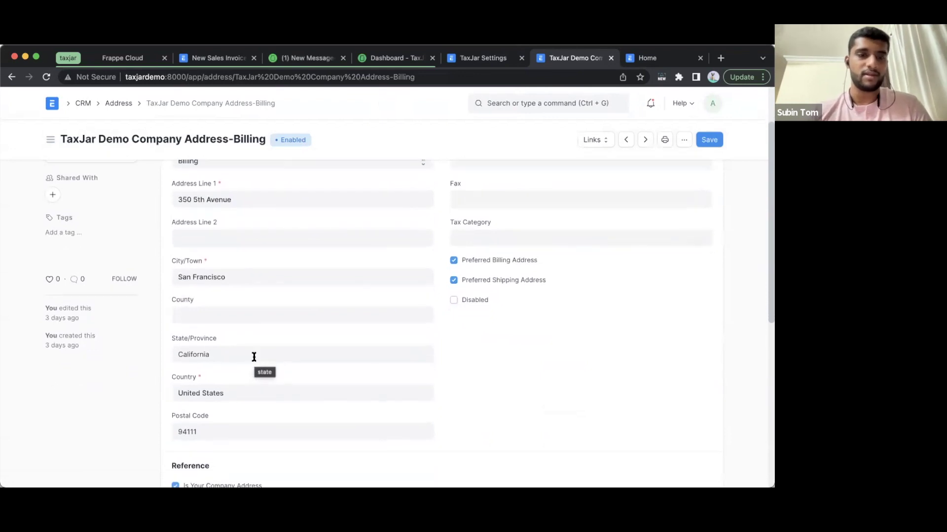
{"action": "scroll", "coordinate": [251, 370], "scroll_direction": "down", "scroll_amount": 2}
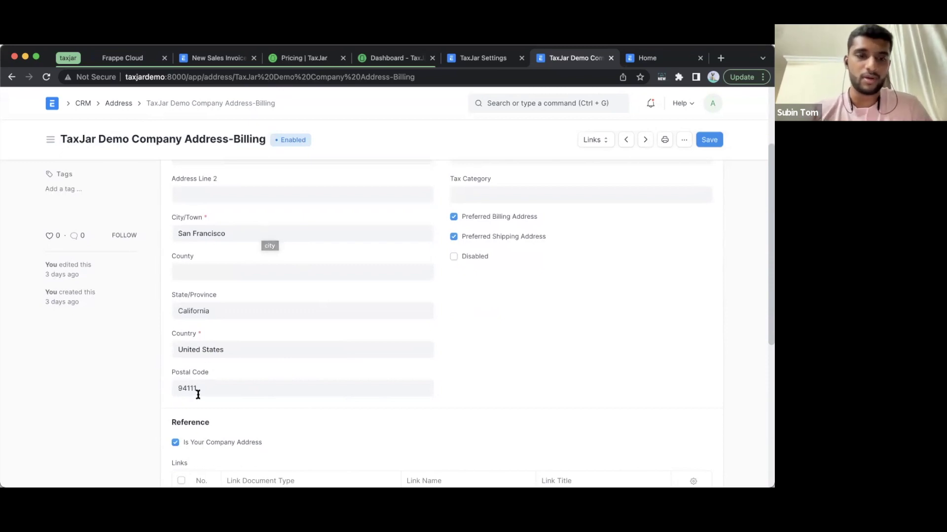
{"action": "scroll", "coordinate": [199, 392], "scroll_direction": "down", "scroll_amount": 1}
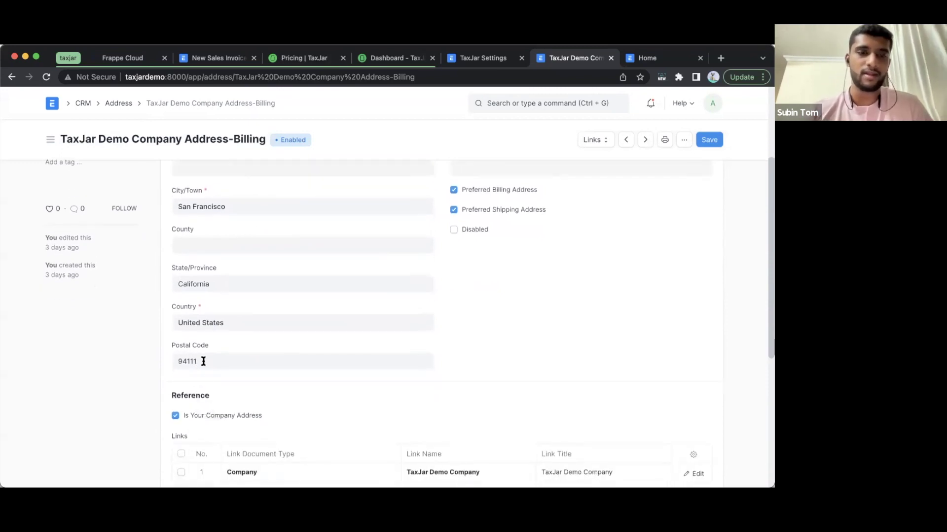
{"action": "scroll", "coordinate": [203, 361], "scroll_direction": "down", "scroll_amount": 1}
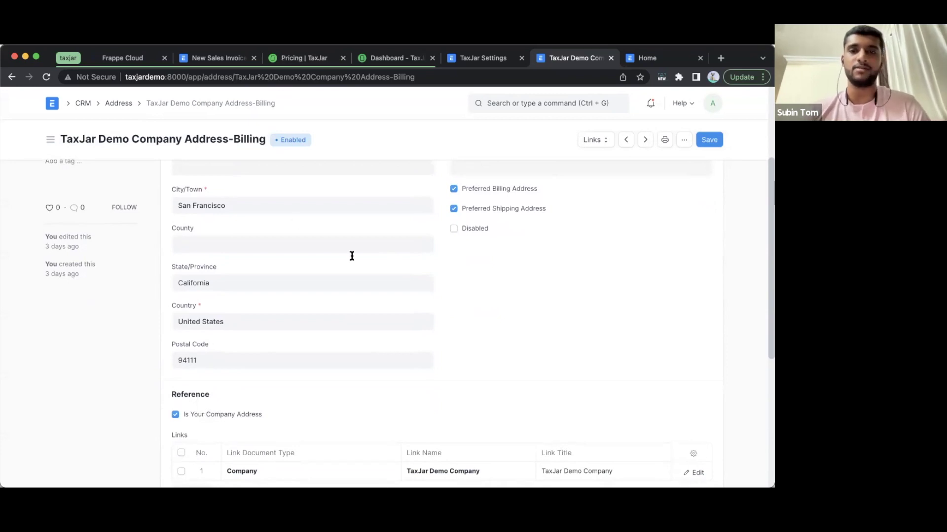
{"action": "scroll", "coordinate": [351, 256], "scroll_direction": "up", "scroll_amount": 5}
{"action": "scroll", "coordinate": [385, 209], "scroll_direction": "left", "scroll_amount": 5}
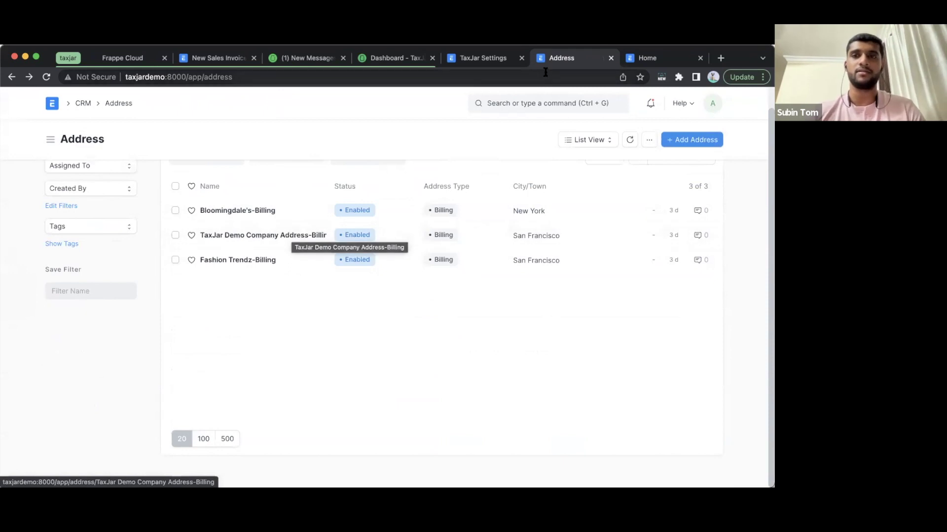
Step: Open the Sales Invoice list from the Home page and start a new invoice for customer Bloomingdale's
{"action": "left_click", "coordinate": [642, 59]}
{"action": "left_click", "coordinate": [521, 101]}
{"action": "type", "text": "sales"}
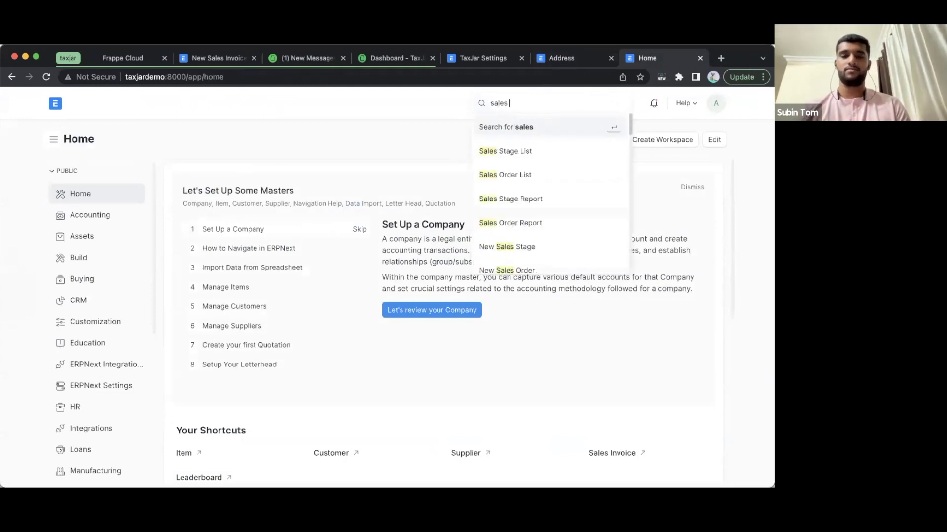
{"action": "type", "text": " inv"}
{"action": "left_click", "coordinate": [521, 151]}
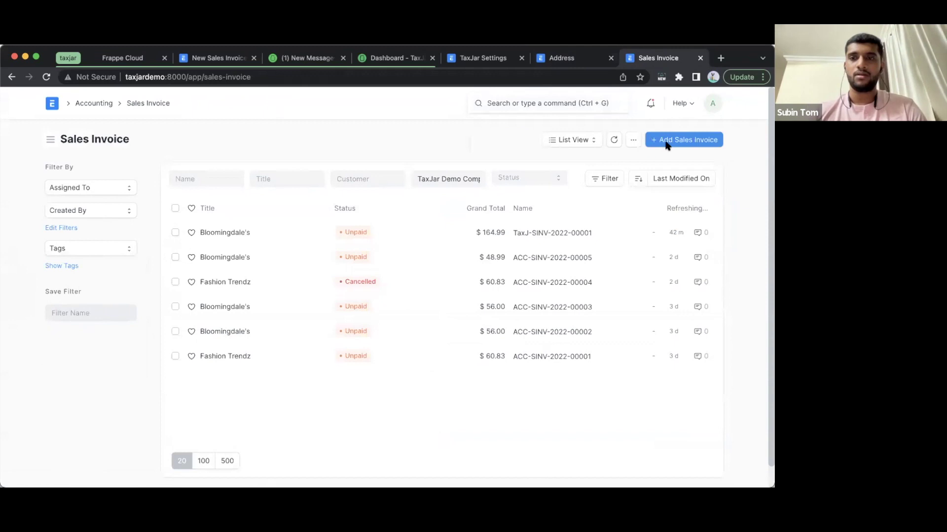
{"action": "left_click", "coordinate": [666, 141]}
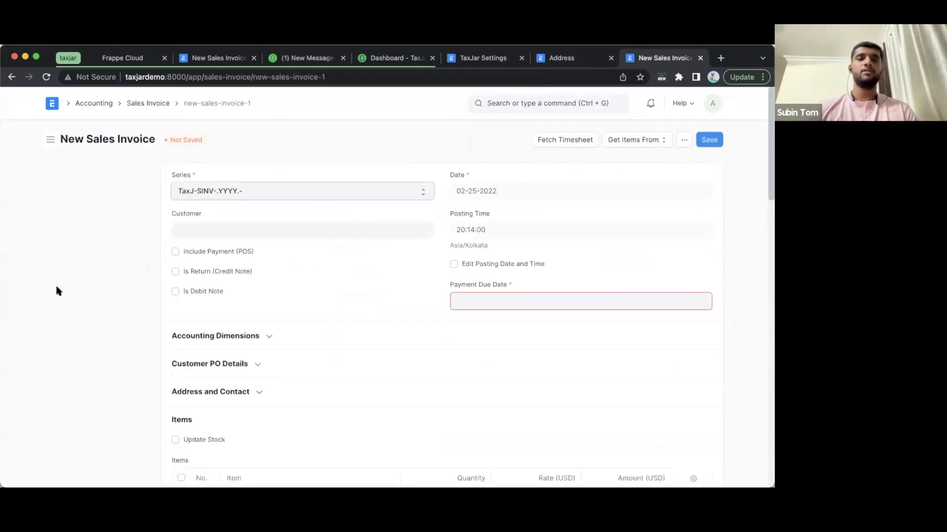
{"action": "left_click", "coordinate": [185, 231]}
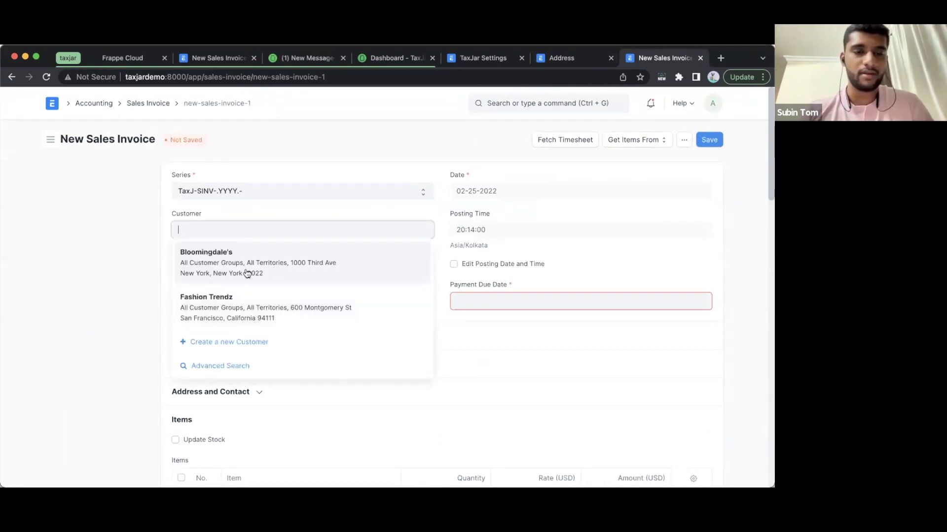
{"action": "left_click", "coordinate": [254, 257]}
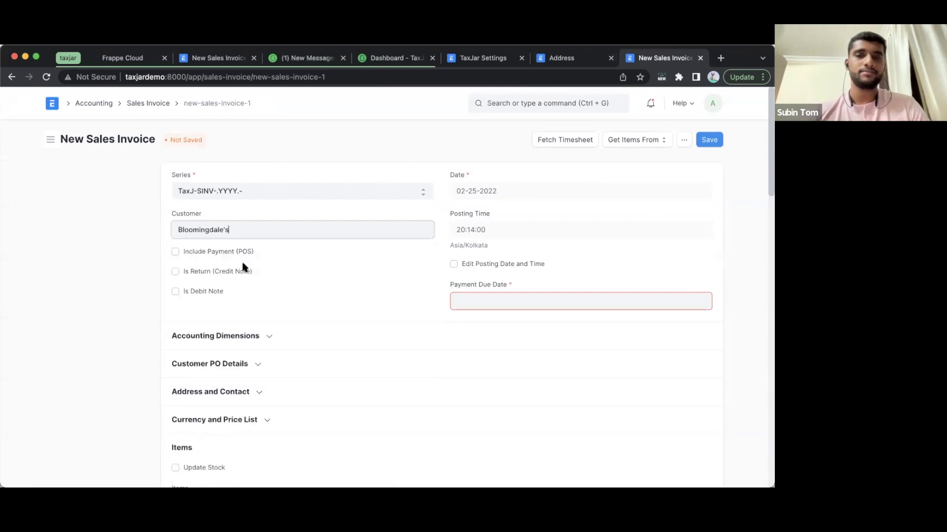
{"action": "scroll", "coordinate": [466, 310], "scroll_direction": "down", "scroll_amount": 3}
{"action": "scroll", "coordinate": [467, 315], "scroll_direction": "down", "scroll_amount": 1}
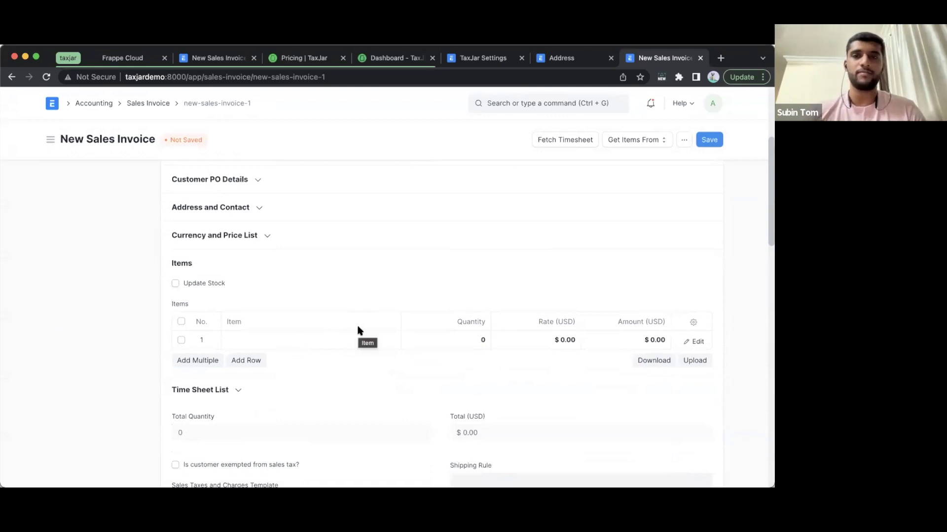
Step: Open the Product Tax Category list and examine the category names and their product tax codes
{"action": "left_click", "coordinate": [520, 101]}
{"action": "type", "text": "prod"}
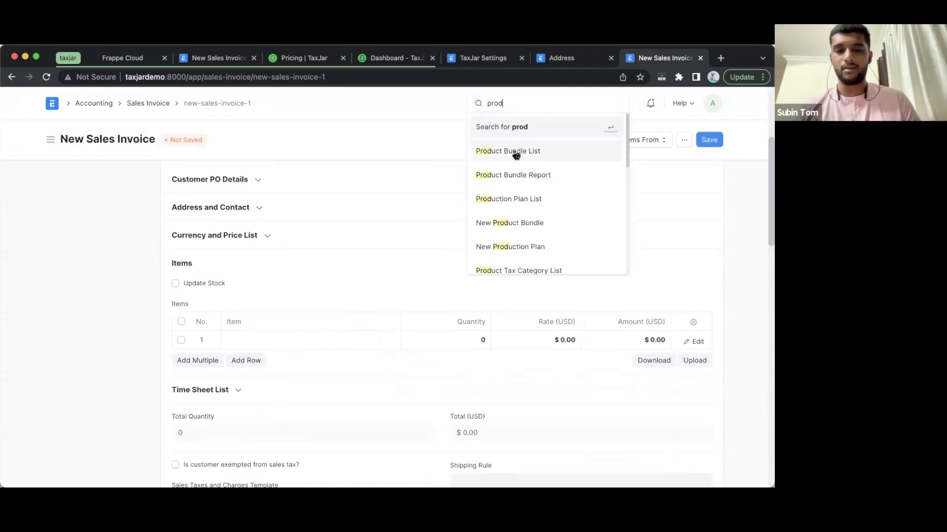
{"action": "type", "text": "uct tax"}
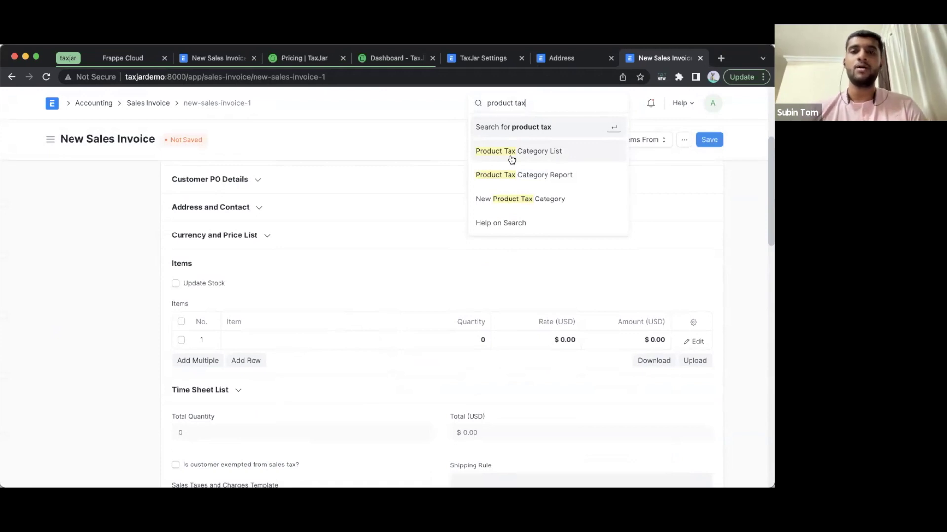
{"action": "left_click", "coordinate": [503, 160]}
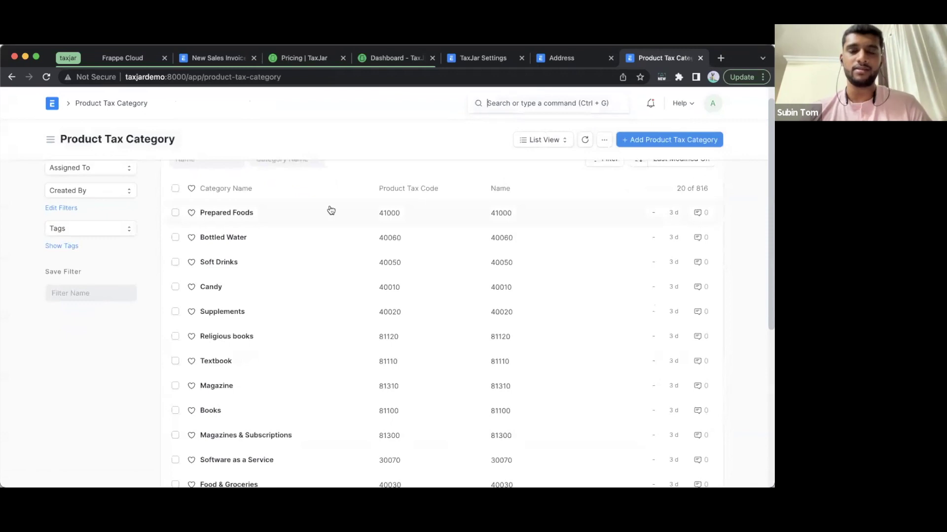
{"action": "scroll", "coordinate": [330, 207], "scroll_direction": "down", "scroll_amount": 1}
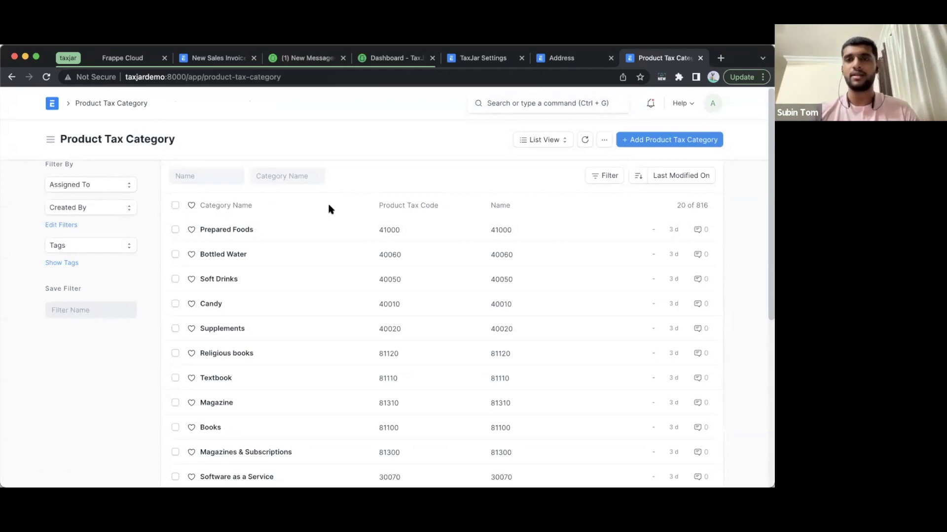
Step: Open the item Solid Straight Leg Pull-On 7" Shorts from the Item list and view its Product Tax Category
{"action": "left_click", "coordinate": [505, 104]}
{"action": "type", "text": "item"}
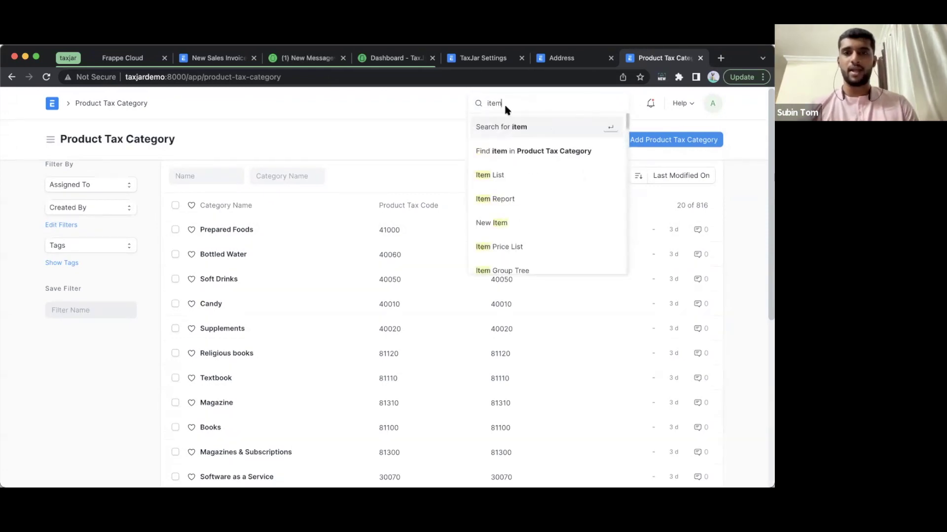
{"action": "left_click", "coordinate": [501, 181]}
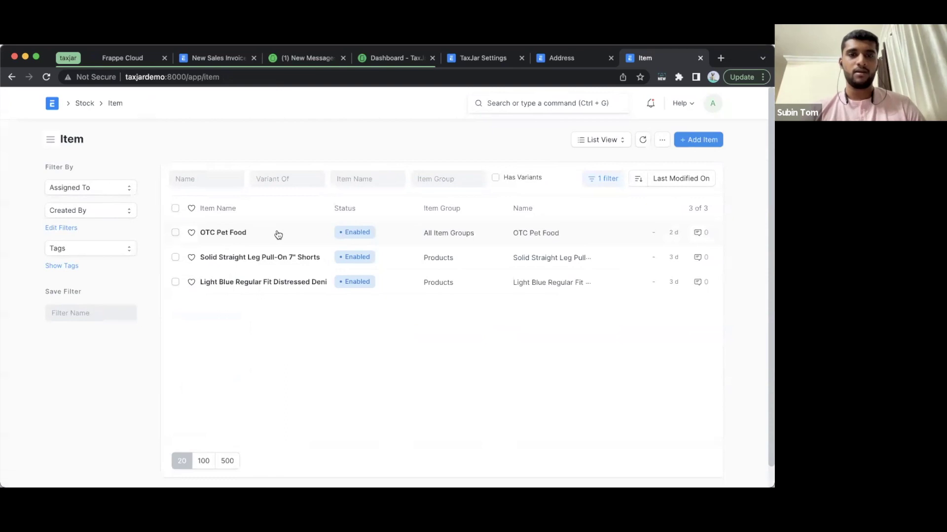
{"action": "left_click", "coordinate": [325, 257]}
{"action": "scroll", "coordinate": [288, 186], "scroll_direction": "down", "scroll_amount": 7}
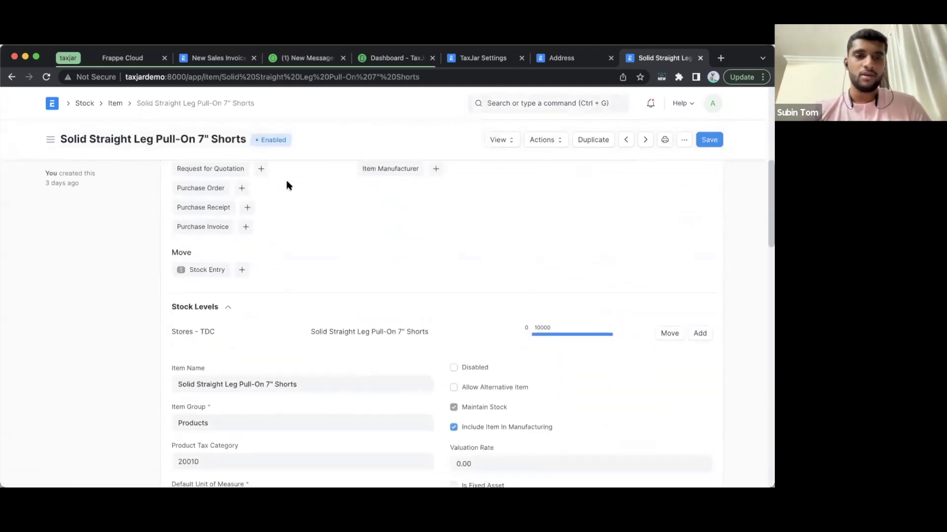
{"action": "scroll", "coordinate": [287, 186], "scroll_direction": "down", "scroll_amount": 5}
{"action": "scroll", "coordinate": [212, 211], "scroll_direction": "up", "scroll_amount": 1}
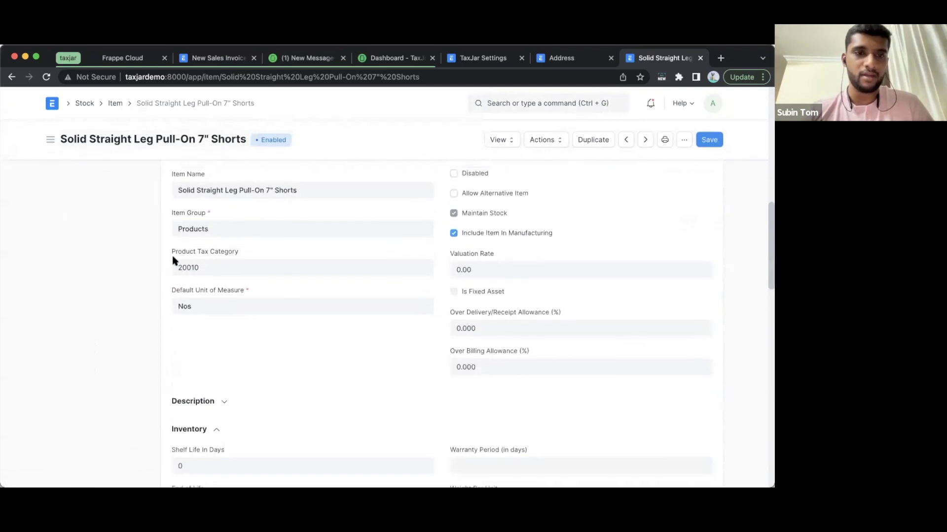
Step: Clear the item's Product Tax Category to browse the available codes, and reload the record without saving
{"action": "left_click", "coordinate": [235, 261]}
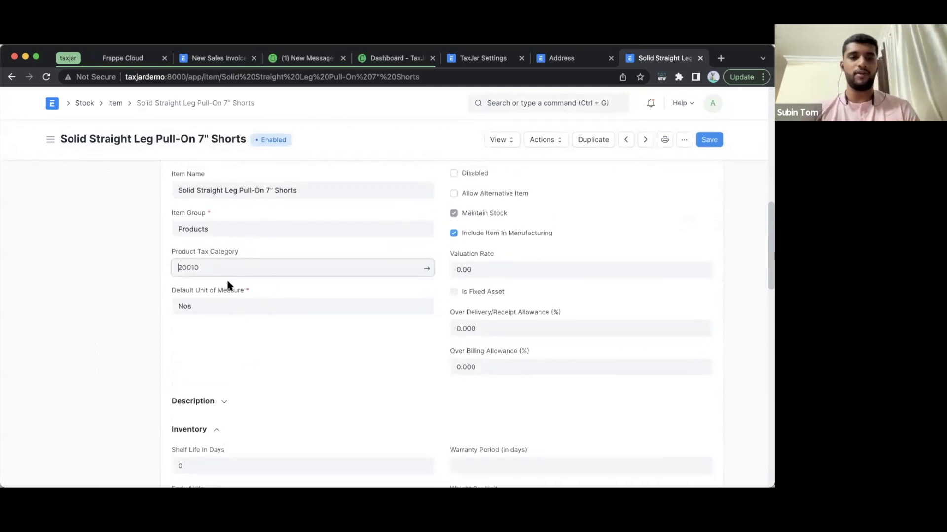
{"action": "key", "text": "super+a"}
{"action": "key", "text": "BackSpace"}
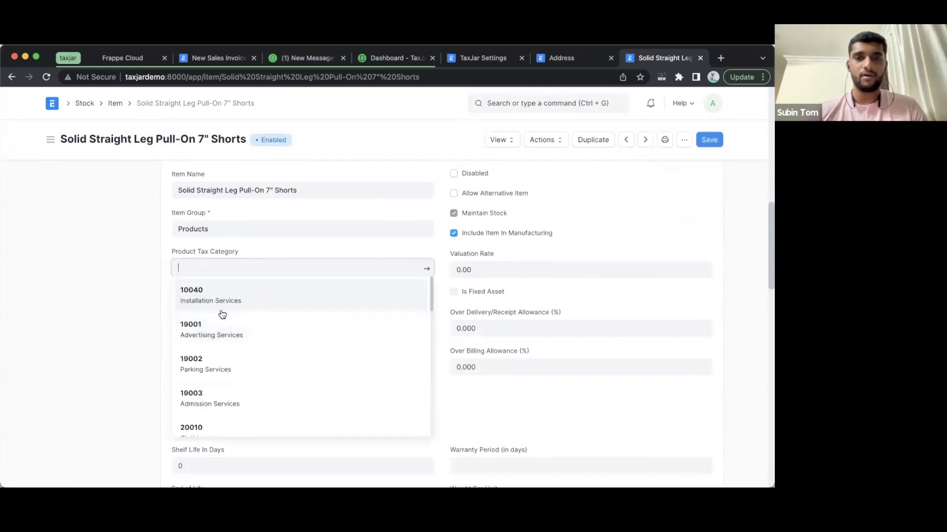
{"action": "scroll", "coordinate": [221, 314], "scroll_direction": "down", "scroll_amount": 10}
{"action": "scroll", "coordinate": [220, 400], "scroll_direction": "up", "scroll_amount": 10}
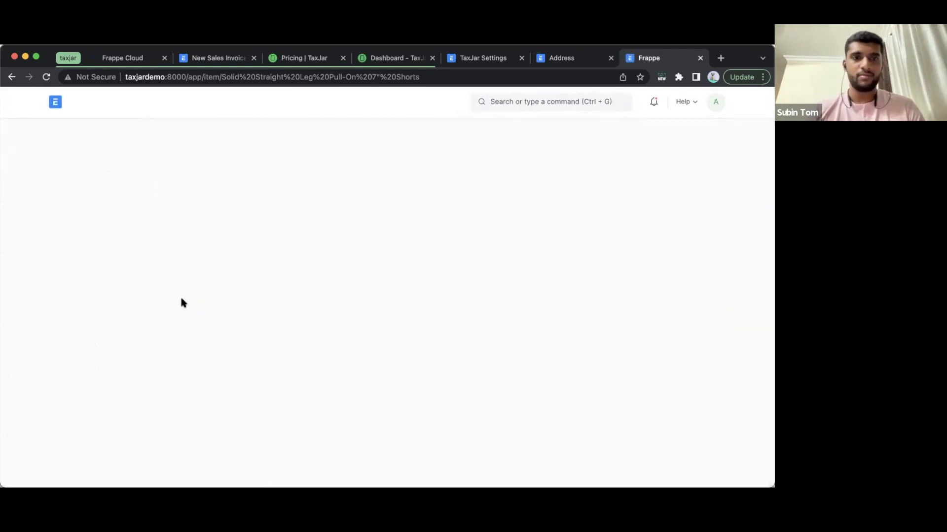
{"action": "scroll", "coordinate": [181, 302], "scroll_direction": "down", "scroll_amount": 10}
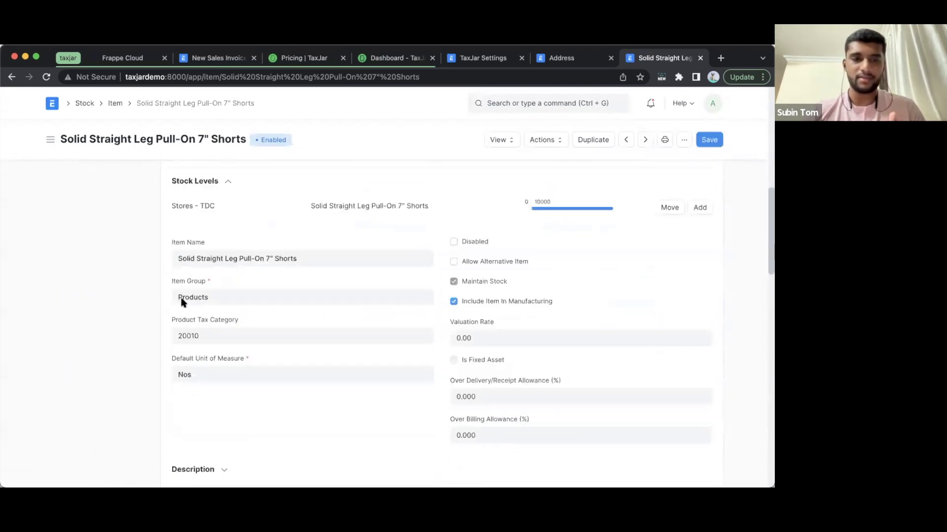
{"action": "scroll", "coordinate": [182, 303], "scroll_direction": "down", "scroll_amount": 3}
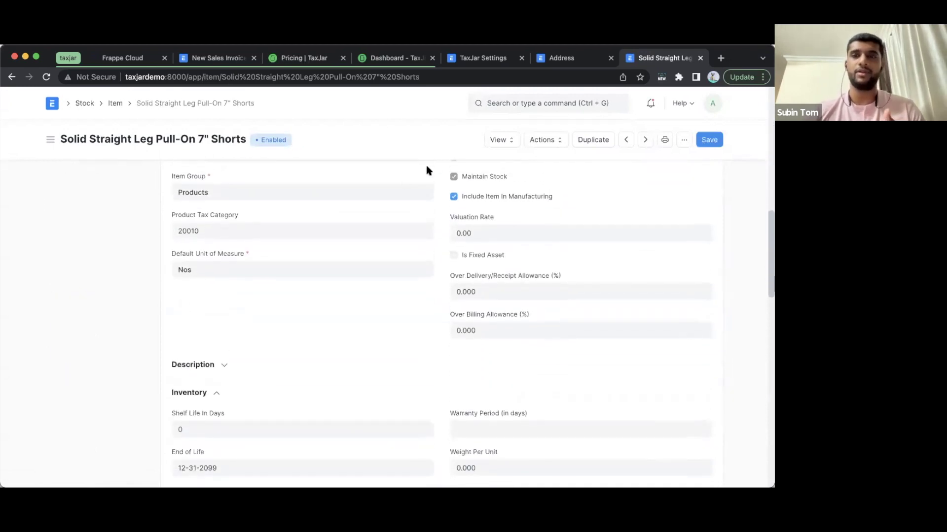
Step: Create a new sales invoice from the Sales Invoice list and set its customer to Bloomingdale's
{"action": "left_click", "coordinate": [497, 99]}
{"action": "type", "text": "sales inv"}
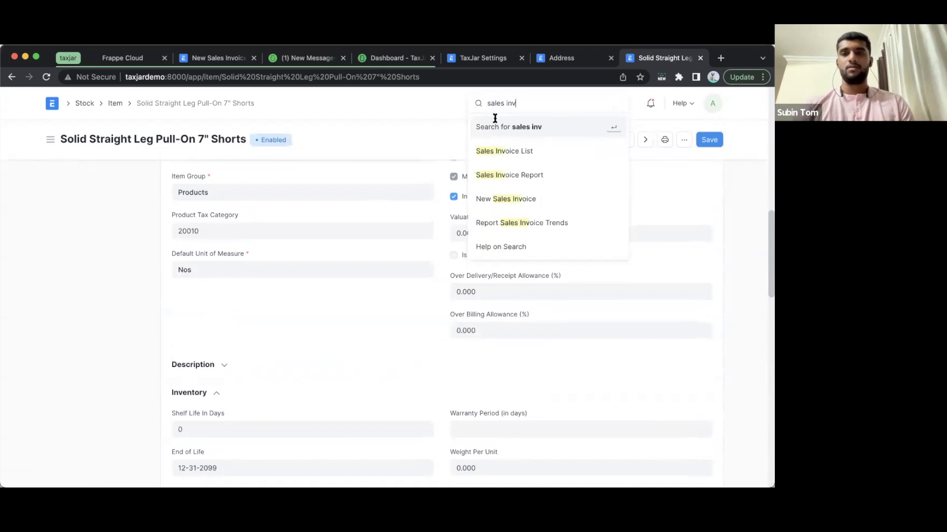
{"action": "left_click", "coordinate": [497, 154]}
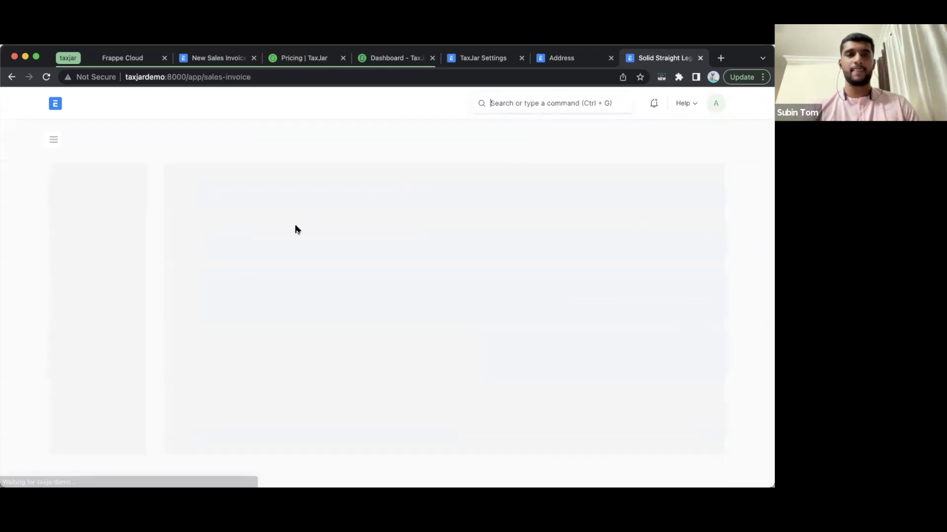
{"action": "left_click", "coordinate": [676, 141]}
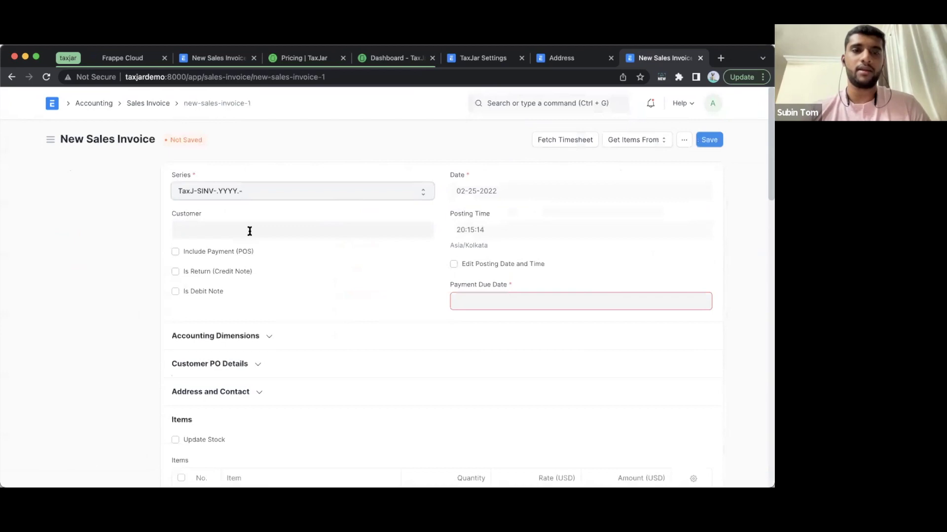
{"action": "left_click", "coordinate": [303, 229]}
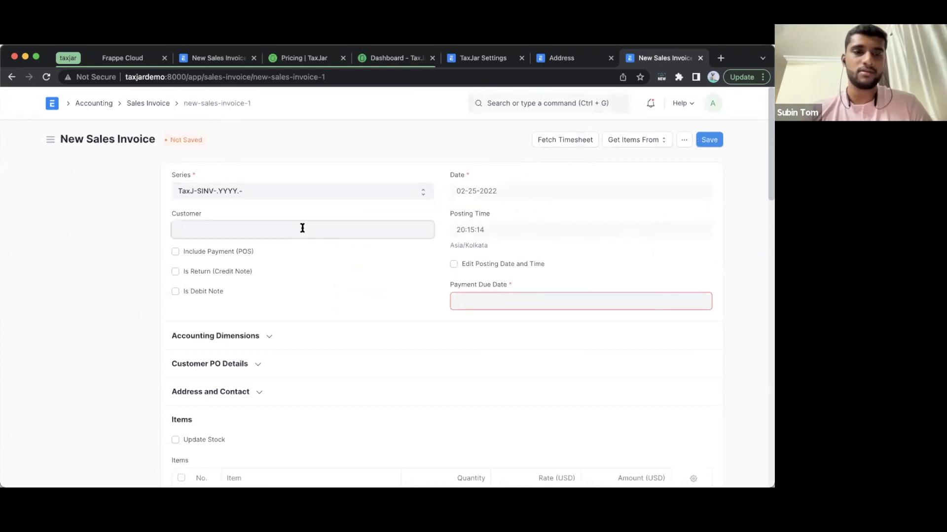
{"action": "left_click", "coordinate": [275, 254]}
{"action": "scroll", "coordinate": [490, 297], "scroll_direction": "down", "scroll_amount": 4}
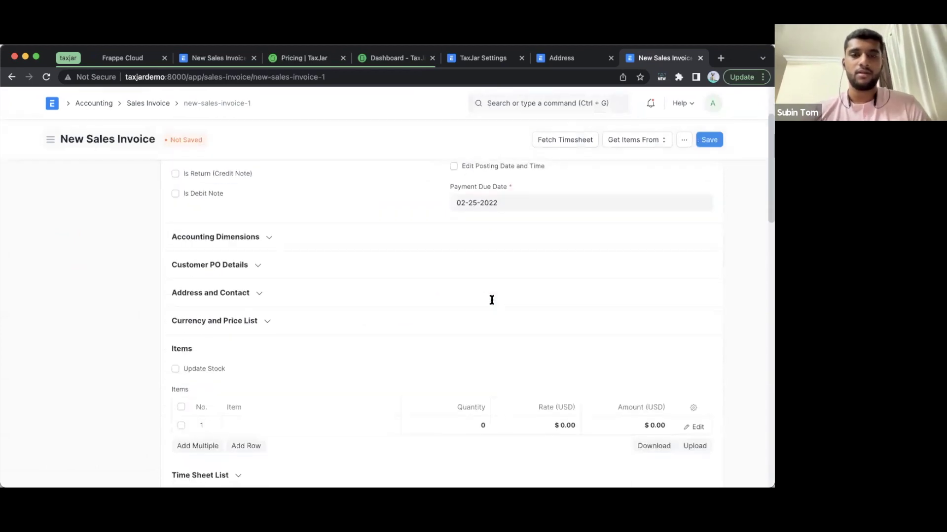
{"action": "scroll", "coordinate": [493, 304], "scroll_direction": "up", "scroll_amount": 4}
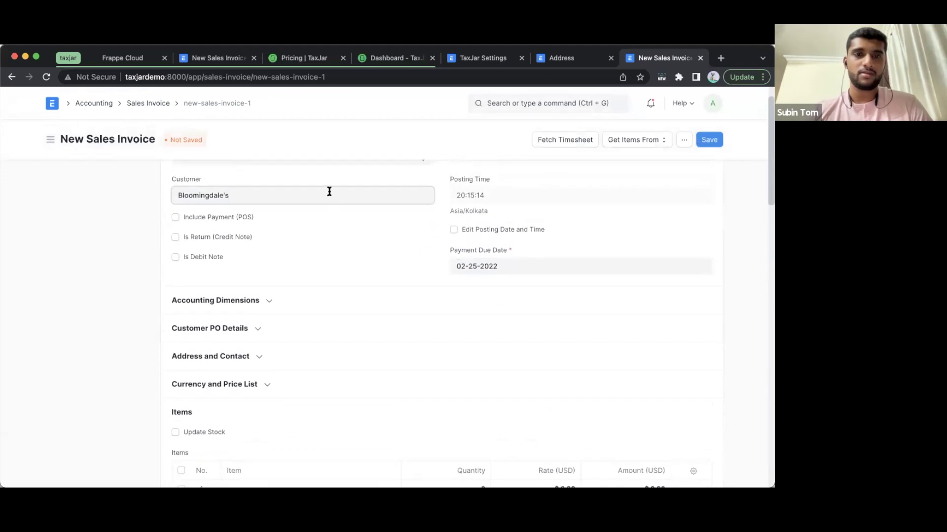
{"action": "left_click", "coordinate": [243, 199]}
{"action": "double_click", "coordinate": [243, 199]}
{"action": "left_click", "coordinate": [137, 241]}
Step: Add OTC Pet Food and Light Blue Regular Fit Distressed Denim Shorts as two rows of the invoice's Items table
{"action": "scroll", "coordinate": [266, 256], "scroll_direction": "down", "scroll_amount": 7}
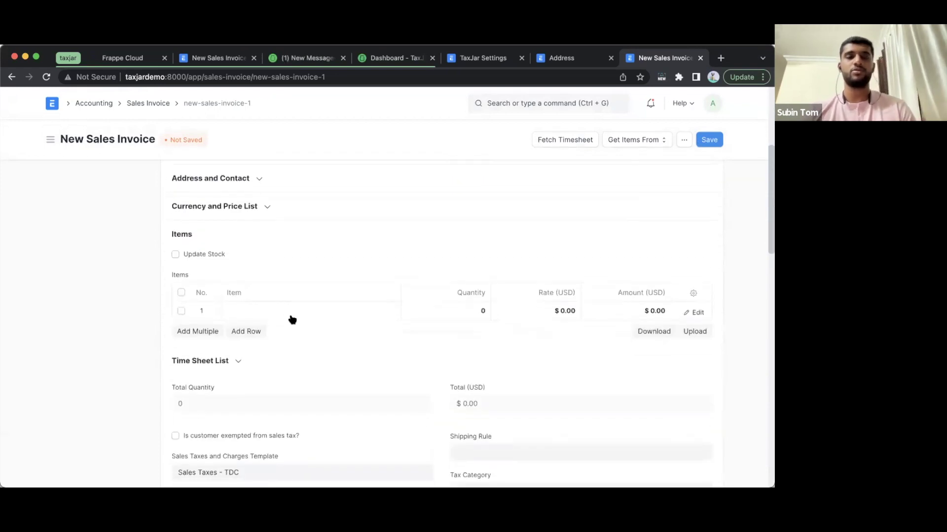
{"action": "left_click", "coordinate": [321, 310]}
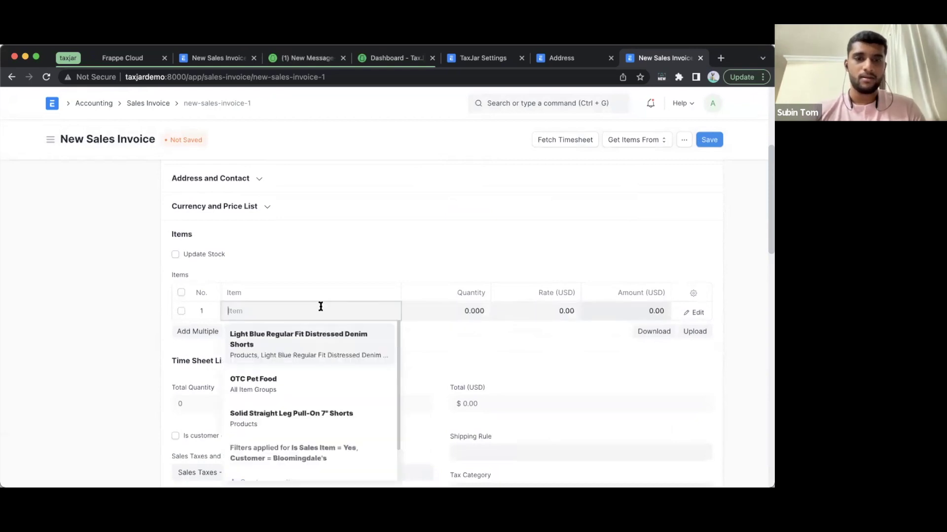
{"action": "scroll", "coordinate": [318, 318], "scroll_direction": "down", "scroll_amount": 2}
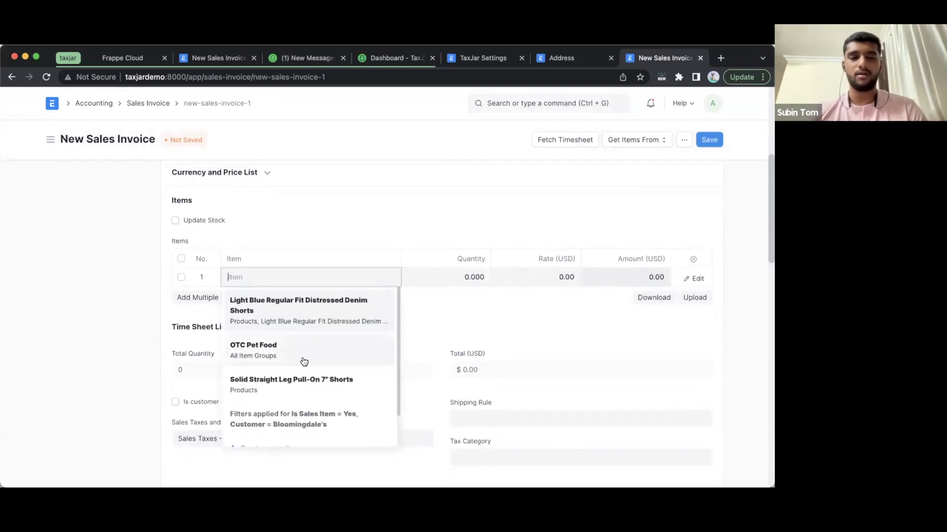
{"action": "left_click", "coordinate": [261, 363]}
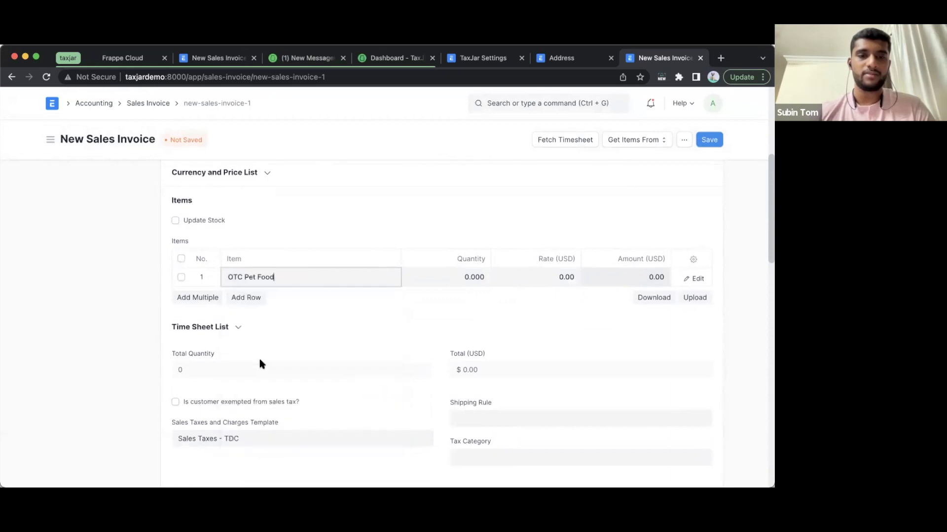
{"action": "left_click", "coordinate": [246, 297]}
{"action": "left_click", "coordinate": [280, 303]}
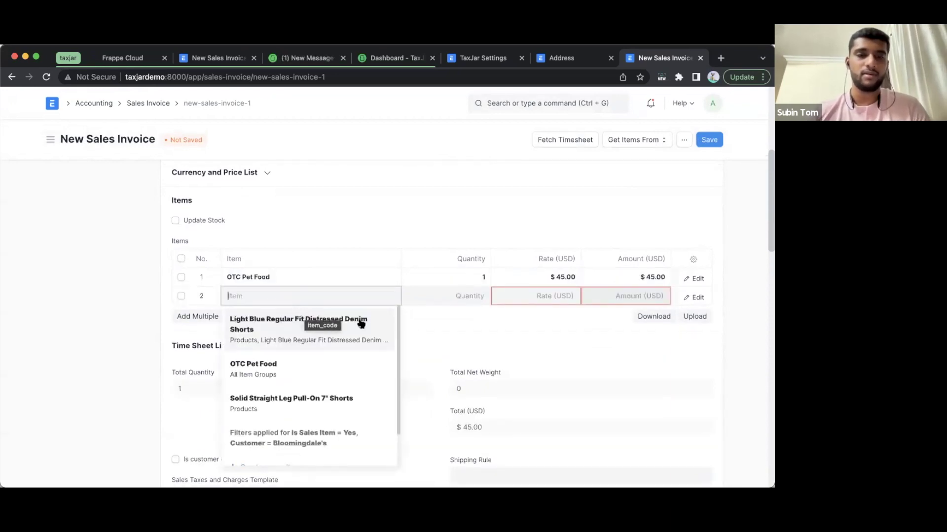
{"action": "left_click", "coordinate": [359, 321]}
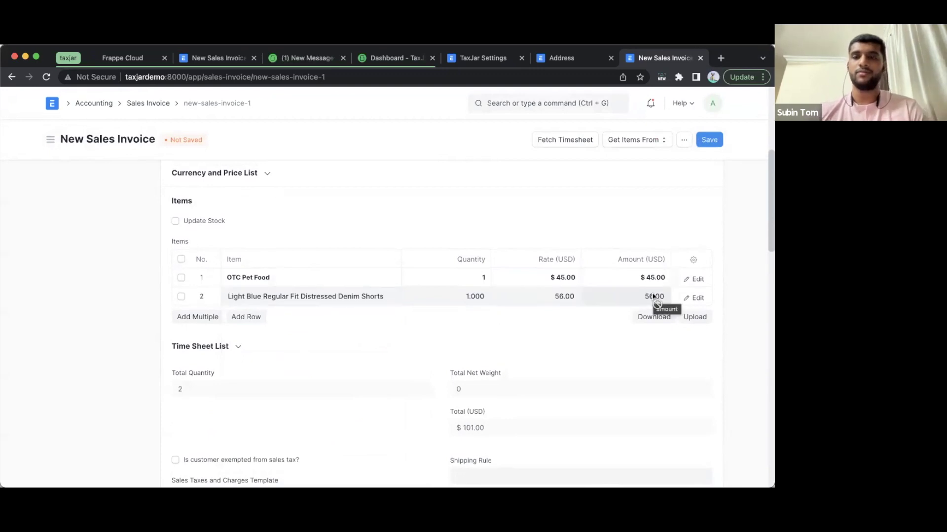
Step: Examine the unsaved invoice's totals, Sales Taxes and Charges table and total taxes
{"action": "scroll", "coordinate": [653, 298], "scroll_direction": "up", "scroll_amount": 1}
{"action": "scroll", "coordinate": [539, 311], "scroll_direction": "down", "scroll_amount": 10}
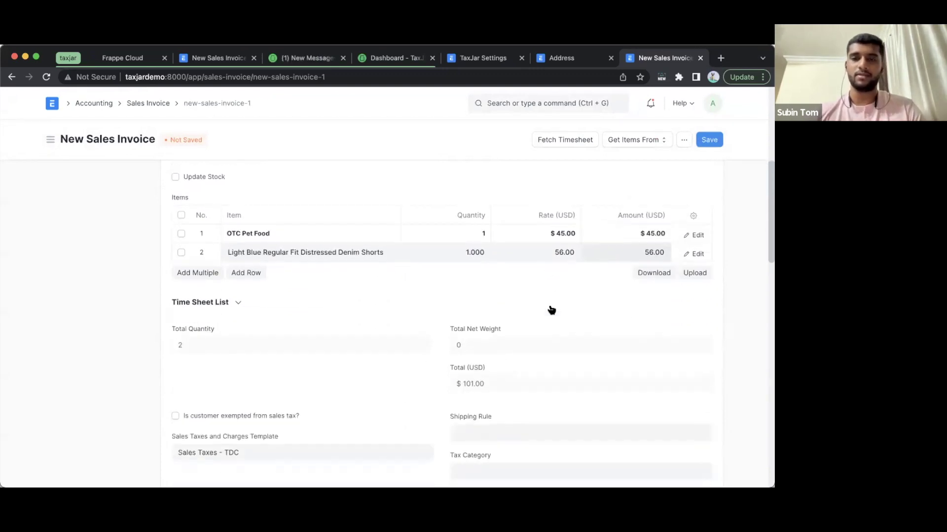
{"action": "scroll", "coordinate": [550, 307], "scroll_direction": "down", "scroll_amount": 3}
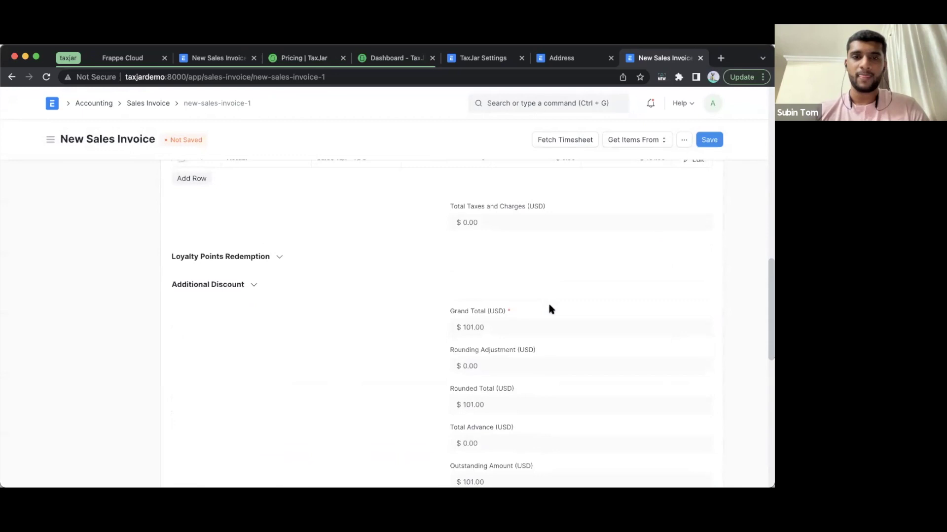
{"action": "scroll", "coordinate": [551, 309], "scroll_direction": "up", "scroll_amount": 5}
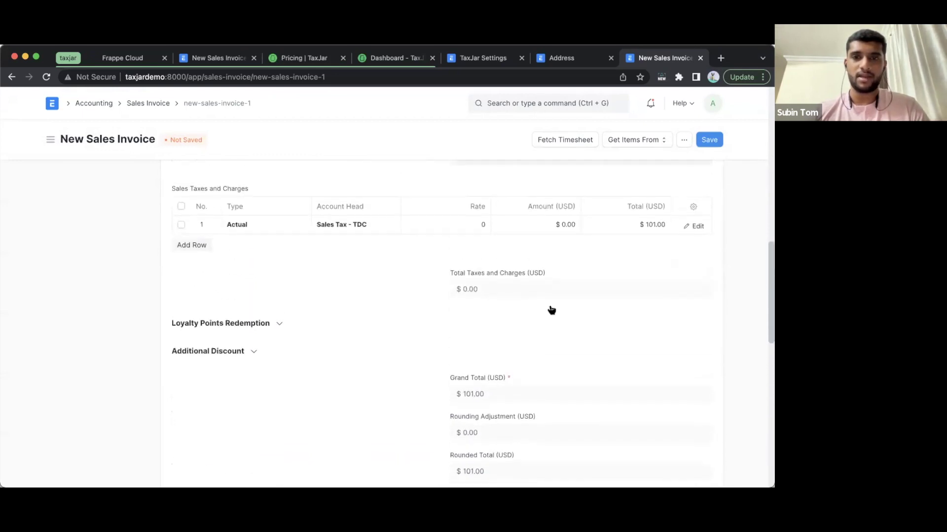
{"action": "scroll", "coordinate": [561, 321], "scroll_direction": "down", "scroll_amount": 2}
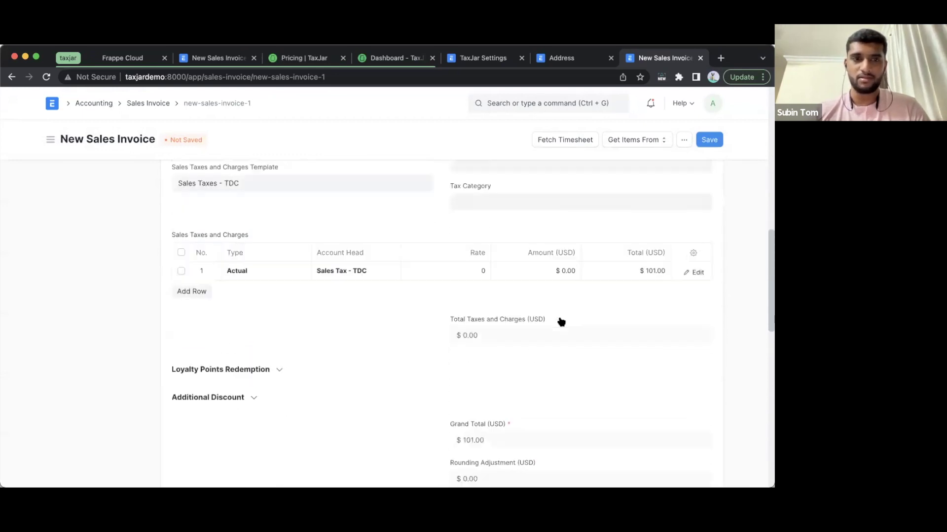
Step: Save the Bloomingdale's sales invoice and check the calculated amount in the Sales Taxes and Charges table
{"action": "scroll", "coordinate": [604, 158], "scroll_direction": "up", "scroll_amount": 2}
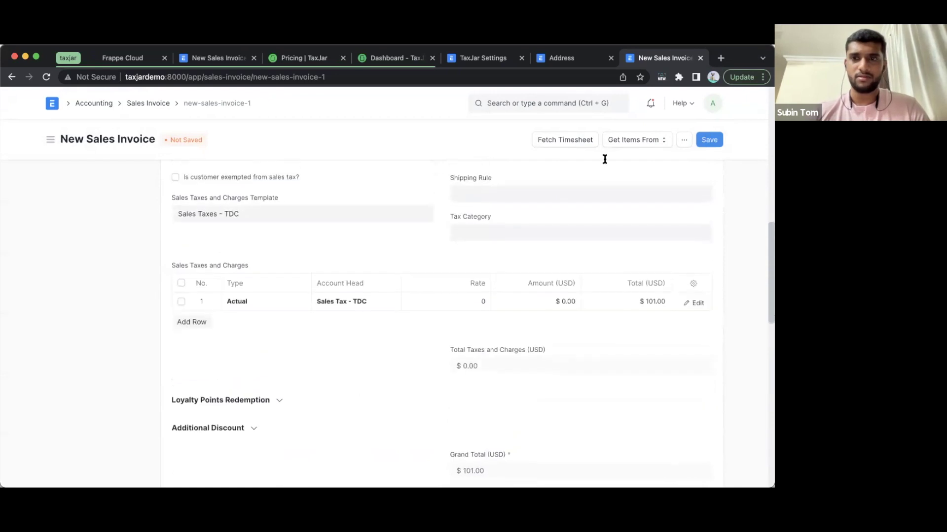
{"action": "left_click", "coordinate": [707, 142]}
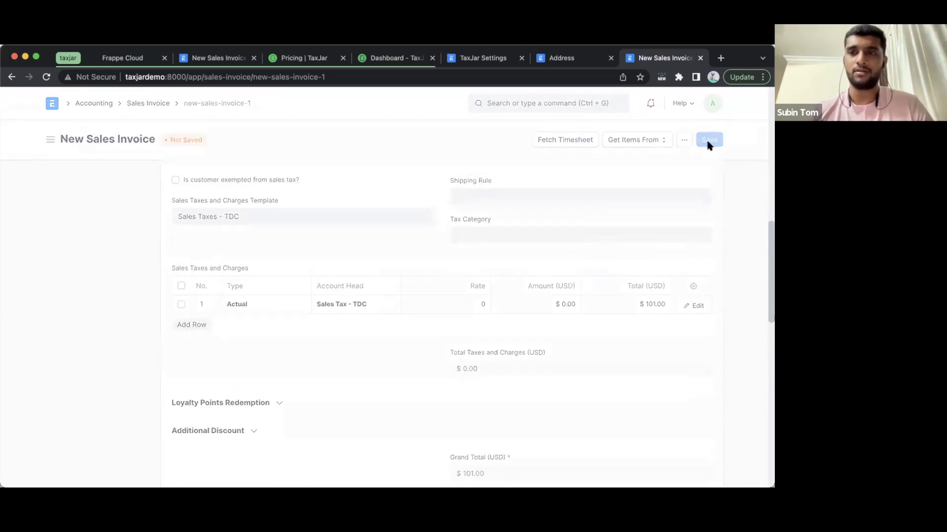
{"action": "scroll", "coordinate": [461, 249], "scroll_direction": "down", "scroll_amount": 7}
{"action": "scroll", "coordinate": [460, 249], "scroll_direction": "down", "scroll_amount": 8}
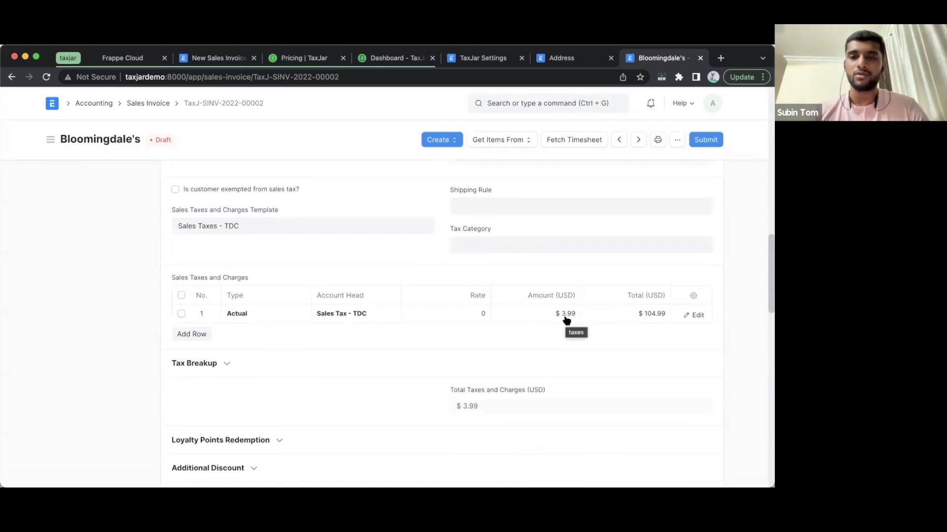
{"action": "scroll", "coordinate": [566, 320], "scroll_direction": "down", "scroll_amount": 1}
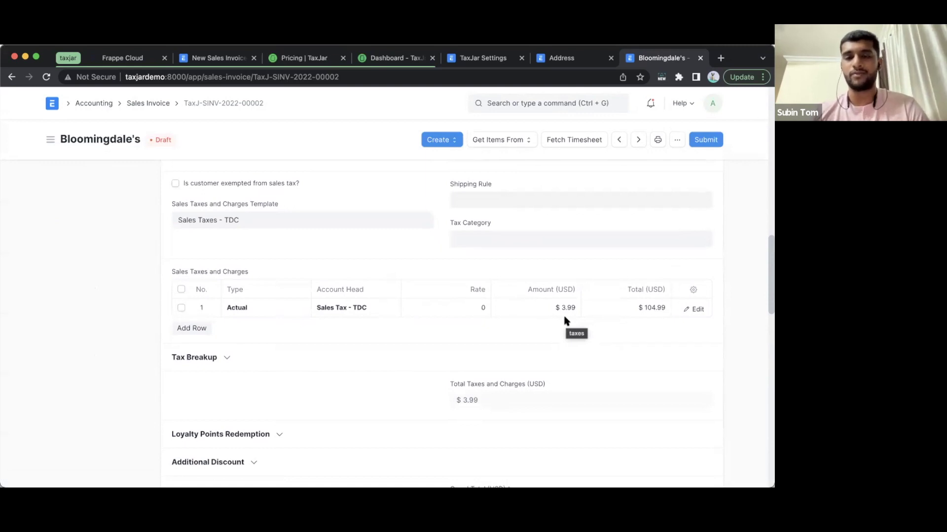
Step: Open the OTC Pet Food item row, examine its Tax Collectable and Taxable Amount, and close the row
{"action": "scroll", "coordinate": [566, 321], "scroll_direction": "up", "scroll_amount": 8}
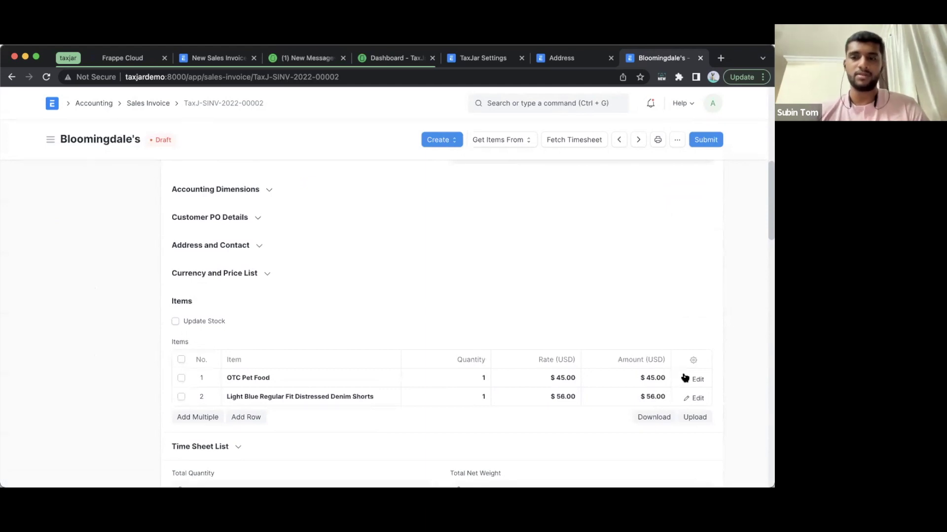
{"action": "left_click", "coordinate": [684, 378]}
{"action": "scroll", "coordinate": [432, 333], "scroll_direction": "down", "scroll_amount": 5}
{"action": "scroll", "coordinate": [286, 316], "scroll_direction": "down", "scroll_amount": 2}
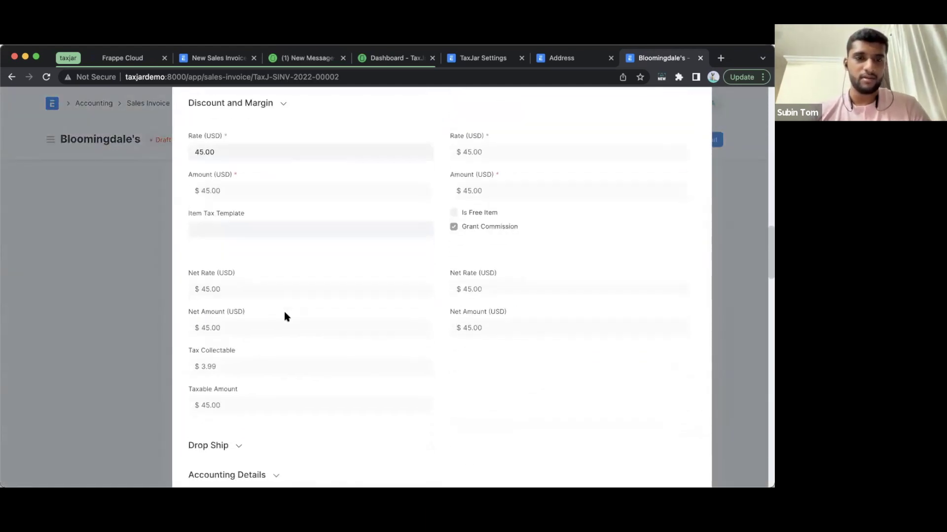
{"action": "scroll", "coordinate": [286, 316], "scroll_direction": "down", "scroll_amount": 1}
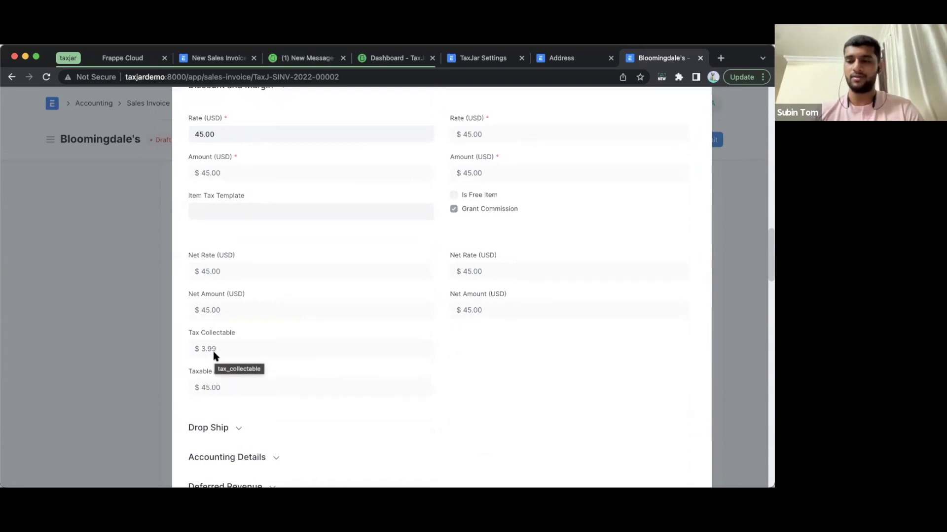
{"action": "left_click", "coordinate": [141, 361]}
{"action": "scroll", "coordinate": [413, 295], "scroll_direction": "down", "scroll_amount": 3}
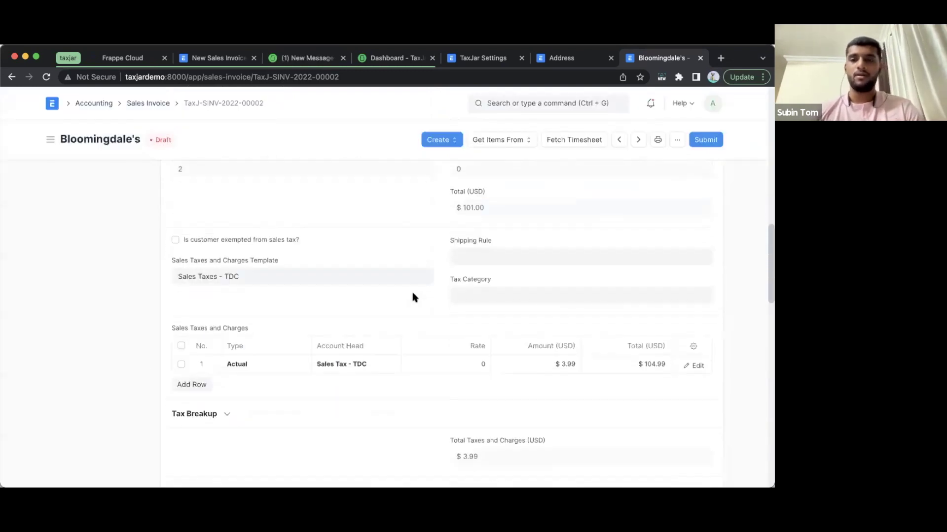
Step: Examine the Tax Collectable and Taxable Amount in the denim shorts item row, and close the row
{"action": "scroll", "coordinate": [607, 189], "scroll_direction": "up", "scroll_amount": 5}
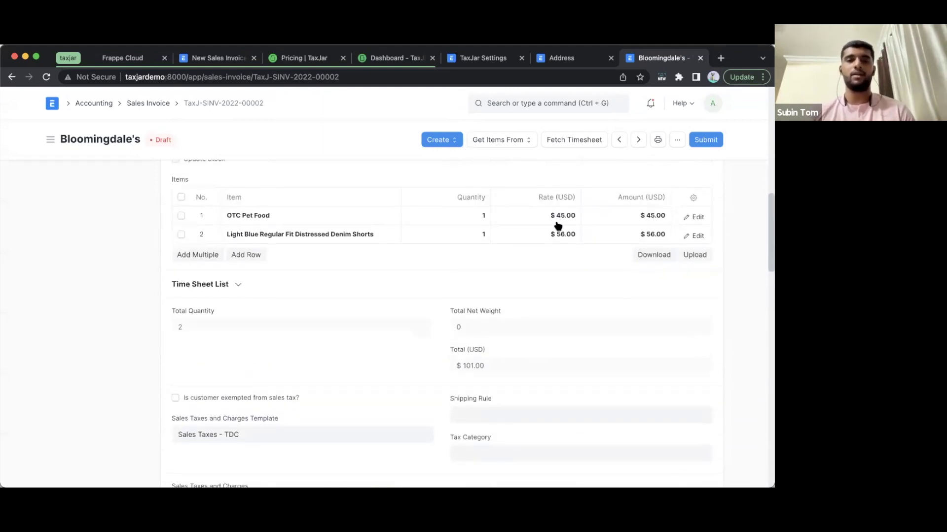
{"action": "scroll", "coordinate": [557, 226], "scroll_direction": "up", "scroll_amount": 1}
{"action": "scroll", "coordinate": [615, 280], "scroll_direction": "up", "scroll_amount": 1}
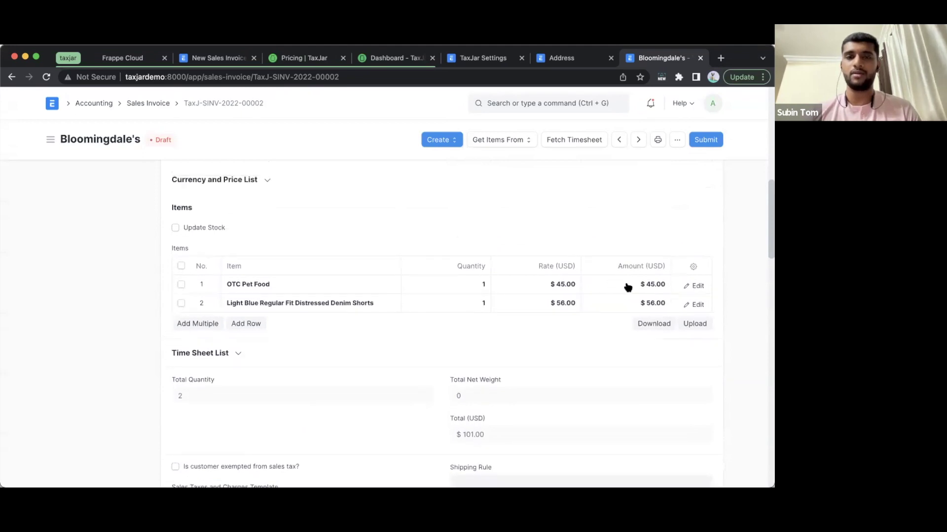
{"action": "left_click", "coordinate": [687, 307]}
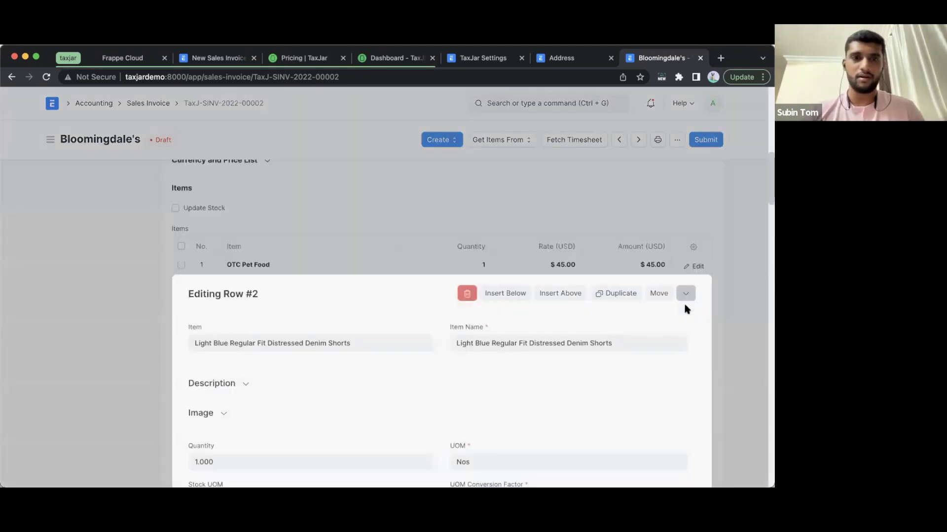
{"action": "scroll", "coordinate": [686, 308], "scroll_direction": "down", "scroll_amount": 4}
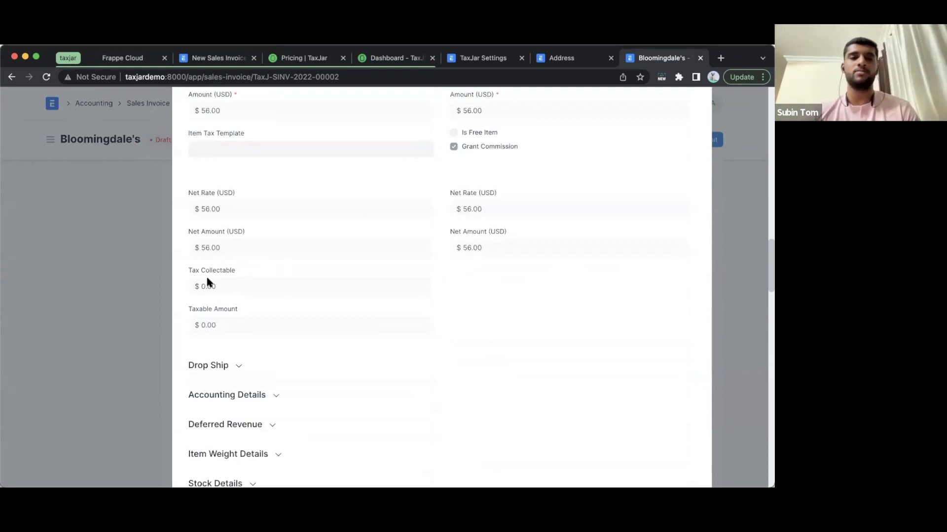
{"action": "left_click", "coordinate": [164, 314]}
Step: Reopen the denim shorts item row to compare its net amount with its tax values, and close it
{"action": "scroll", "coordinate": [265, 274], "scroll_direction": "up", "scroll_amount": 10}
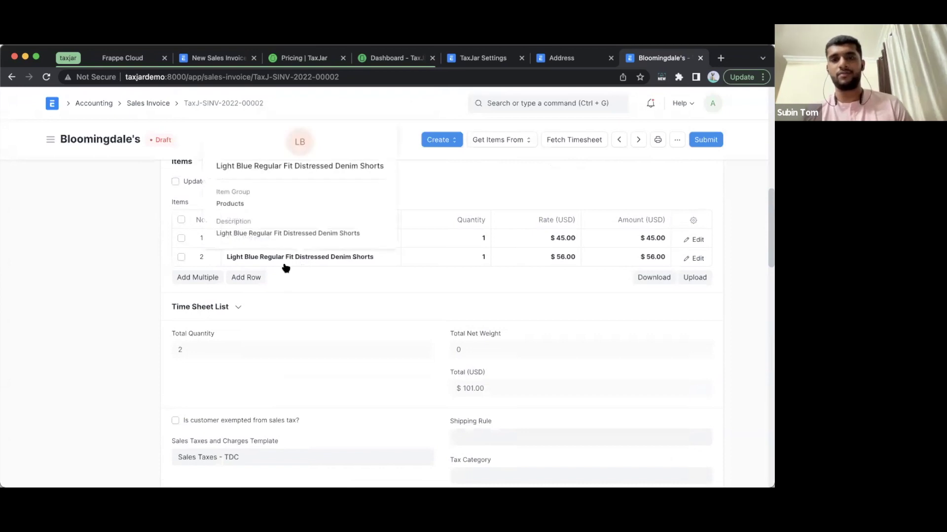
{"action": "scroll", "coordinate": [284, 321], "scroll_direction": "up", "scroll_amount": 2}
{"action": "scroll", "coordinate": [338, 349], "scroll_direction": "down", "scroll_amount": 1}
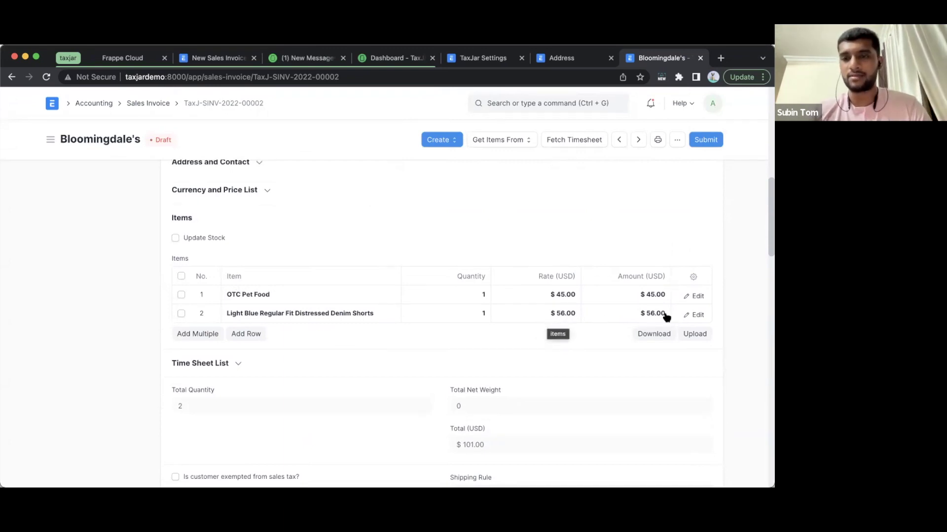
{"action": "left_click", "coordinate": [694, 314]}
{"action": "scroll", "coordinate": [406, 332], "scroll_direction": "down", "scroll_amount": 5}
{"action": "scroll", "coordinate": [211, 365], "scroll_direction": "down", "scroll_amount": 3}
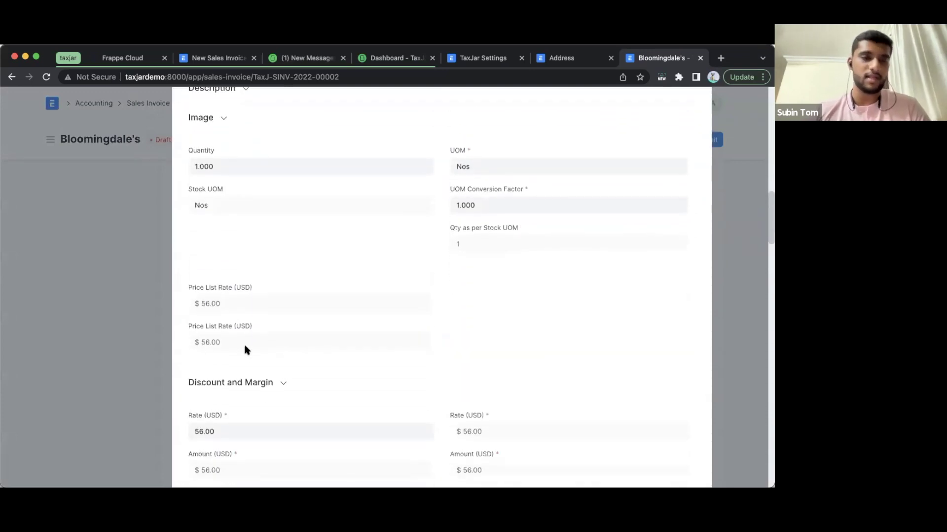
{"action": "scroll", "coordinate": [244, 345], "scroll_direction": "down", "scroll_amount": 10}
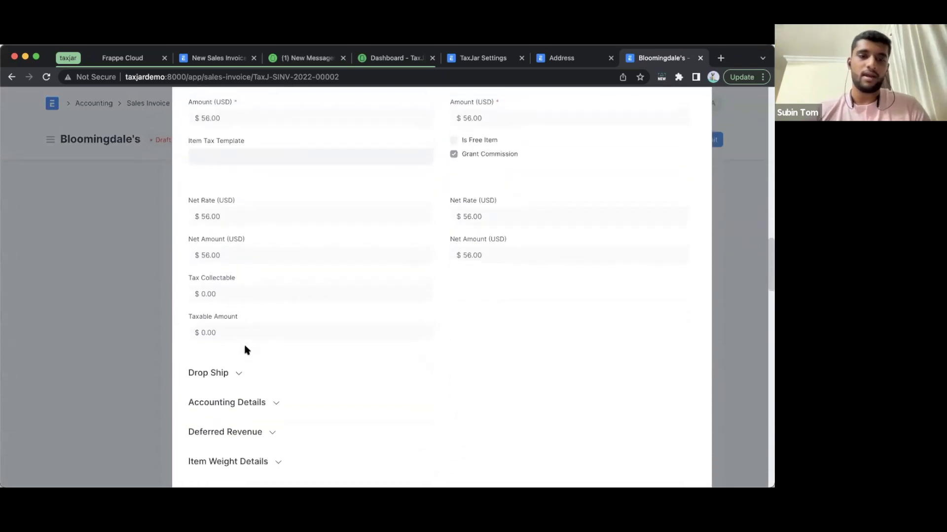
{"action": "left_click", "coordinate": [108, 299]}
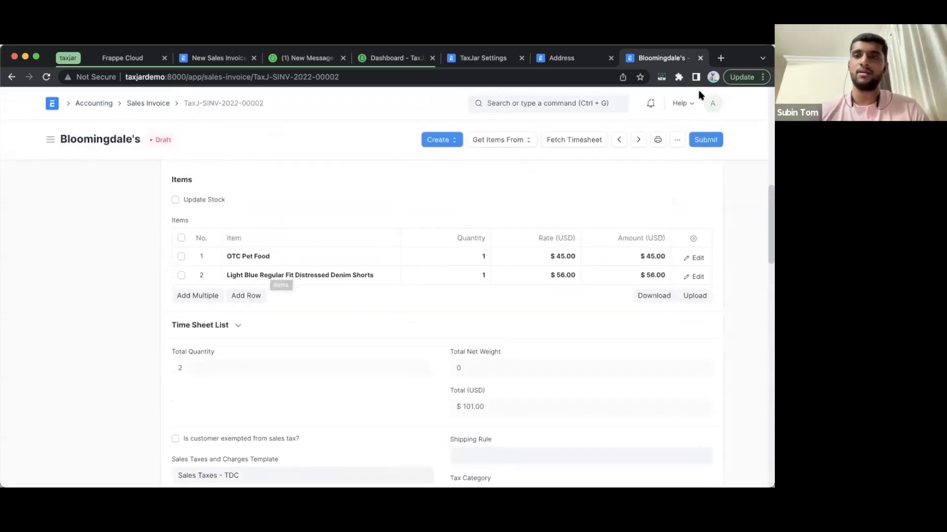
Step: Submit the Bloomingdale's sales invoice permanently, and open the Transactions list in TaxJar
{"action": "left_click", "coordinate": [704, 138]}
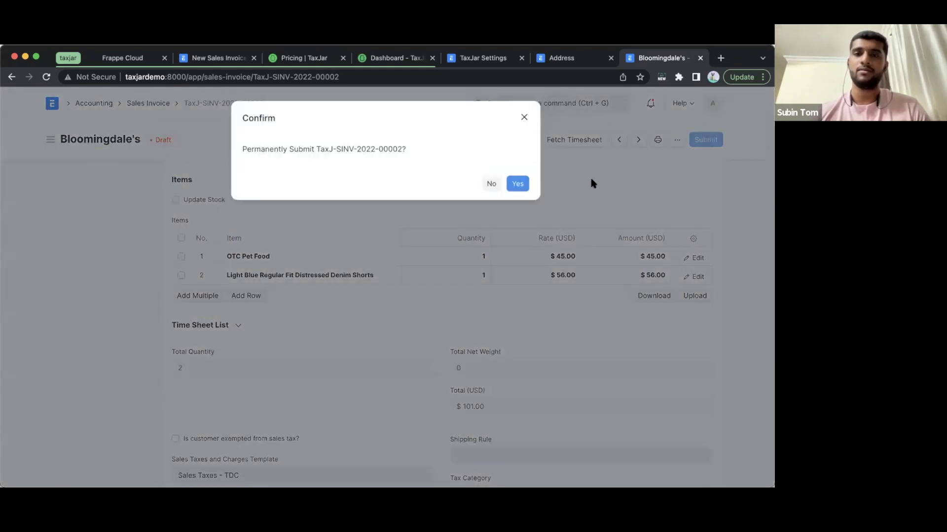
{"action": "left_click", "coordinate": [521, 184]}
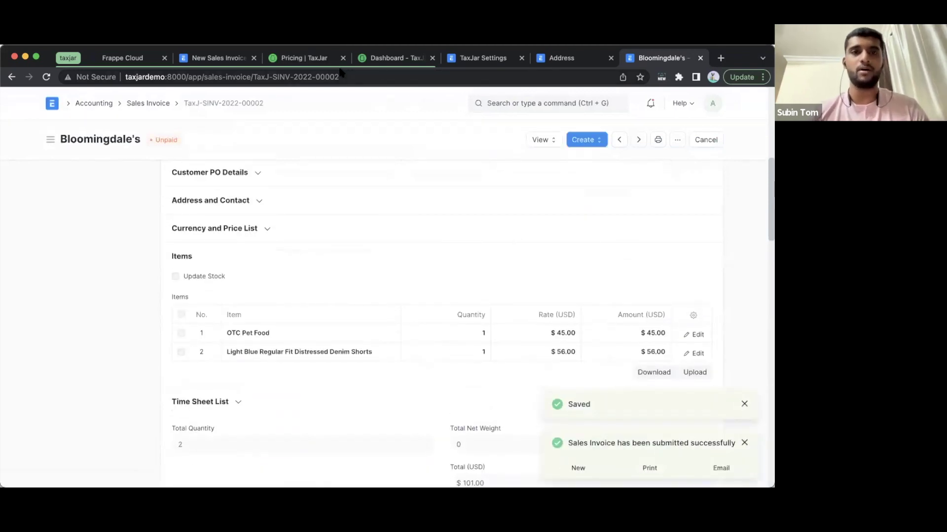
{"action": "left_click", "coordinate": [377, 62]}
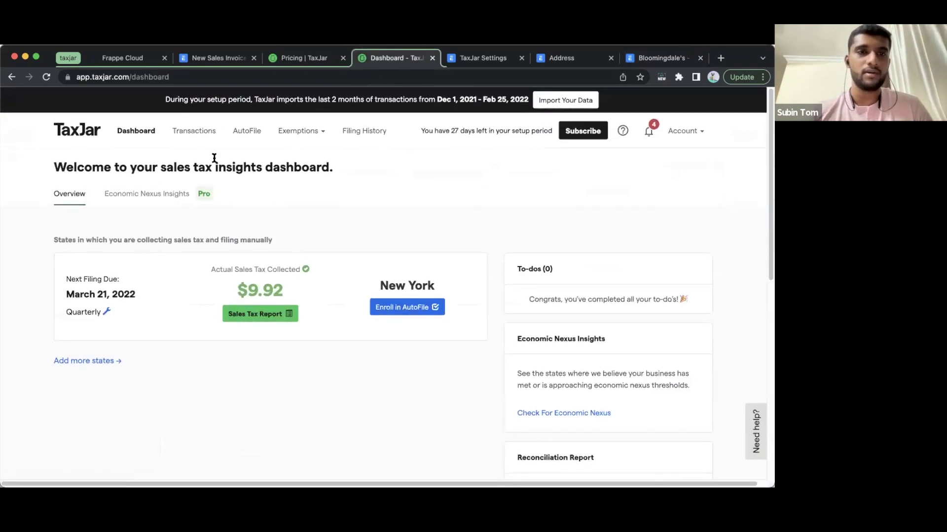
{"action": "left_click", "coordinate": [197, 133]}
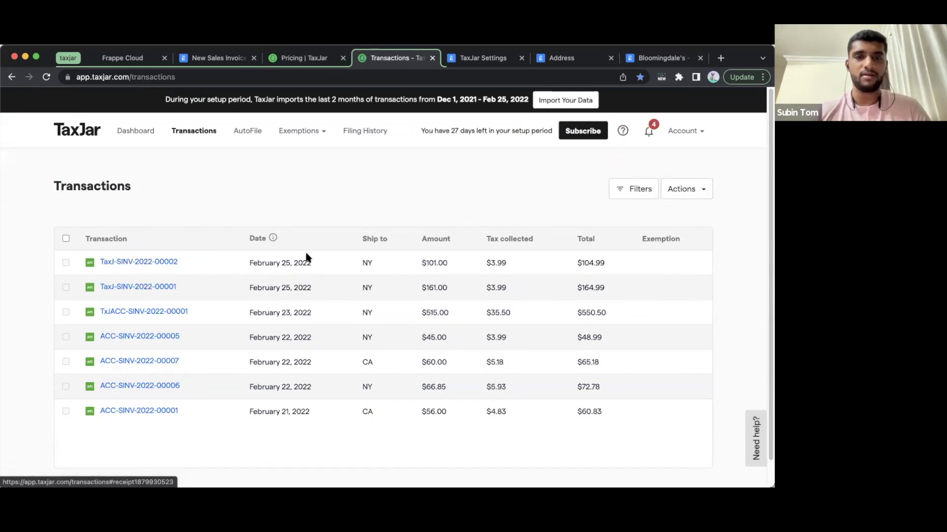
{"action": "left_click", "coordinate": [652, 59]}
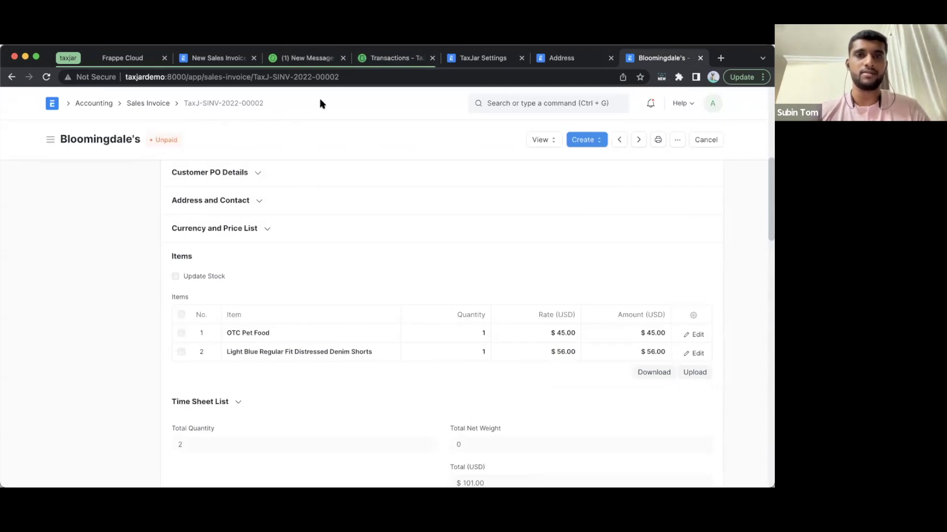
{"action": "left_click", "coordinate": [393, 58]}
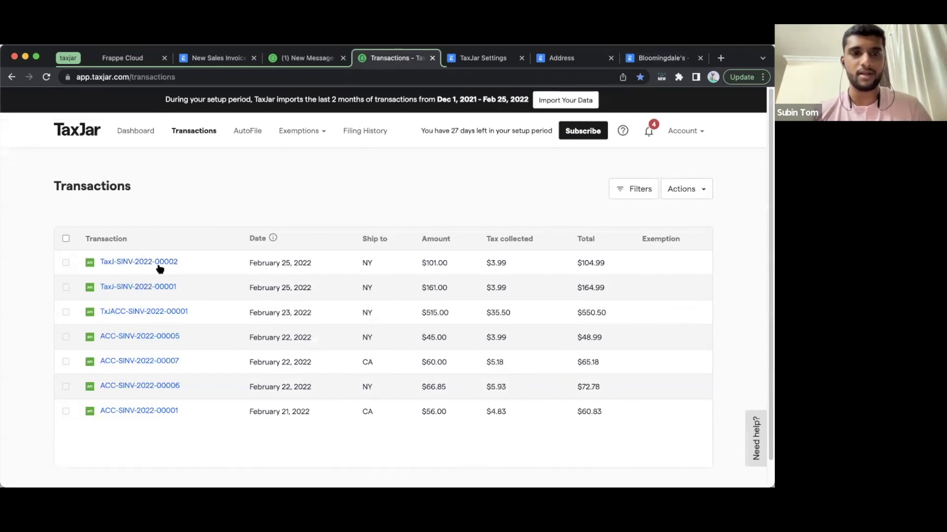
Step: Examine the newest transaction's addresses, order totals and full tax breakdown in its details, and close them
{"action": "left_click", "coordinate": [163, 266]}
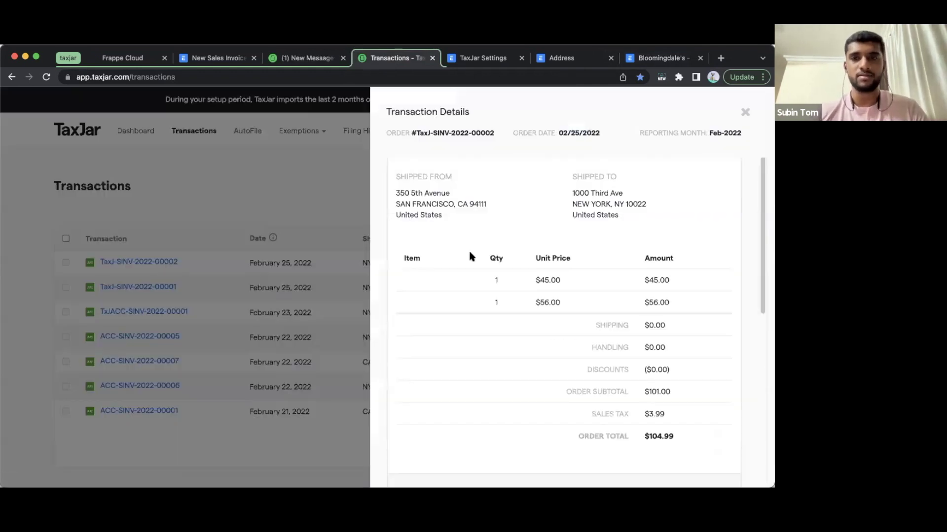
{"action": "scroll", "coordinate": [470, 254], "scroll_direction": "down", "scroll_amount": 1}
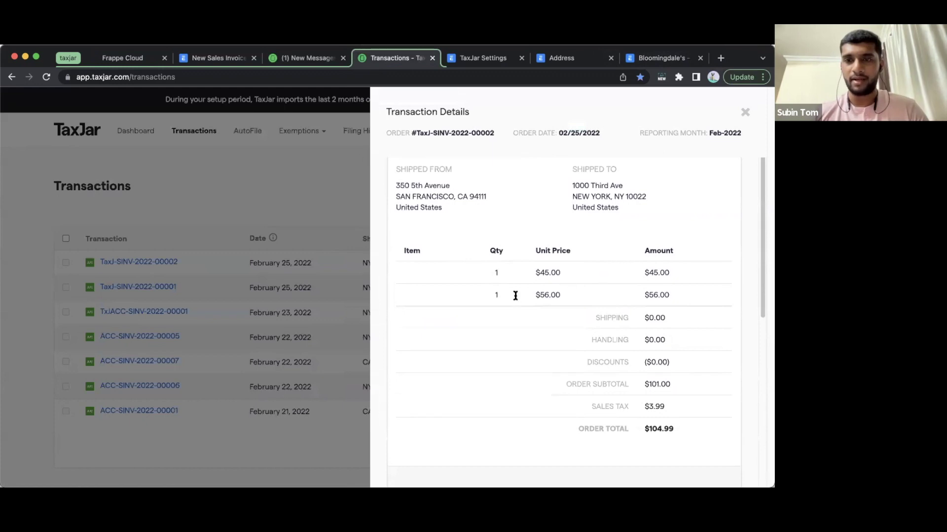
{"action": "scroll", "coordinate": [515, 296], "scroll_direction": "down", "scroll_amount": 10}
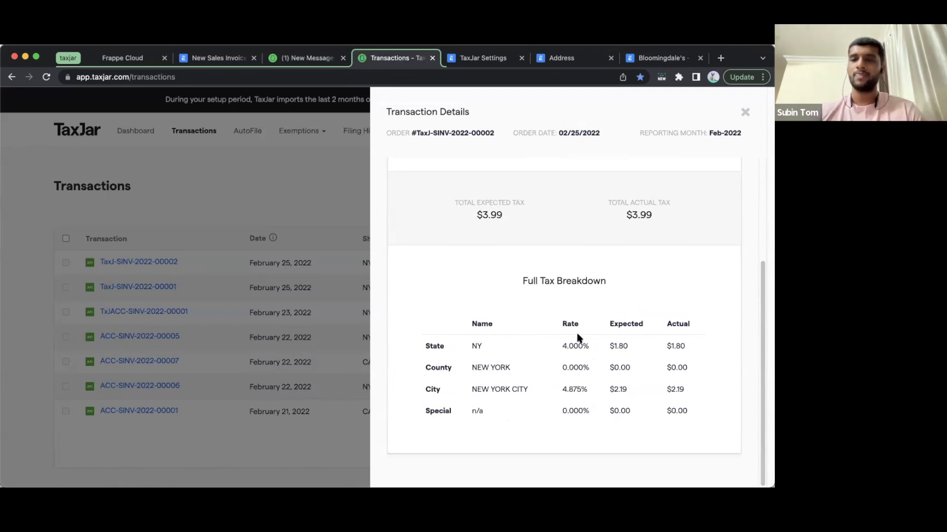
{"action": "left_click_drag", "start_coordinate": [613, 344], "coordinate": [628, 349]}
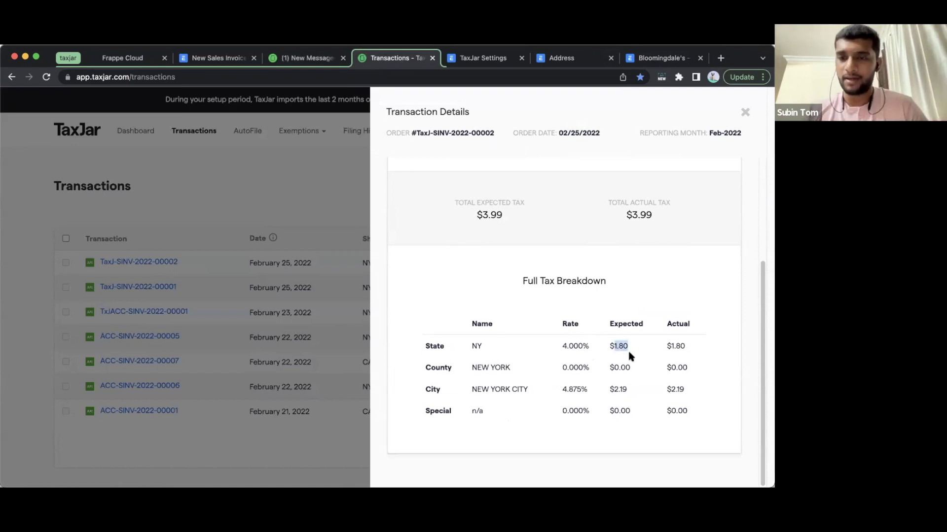
{"action": "left_click", "coordinate": [670, 340]}
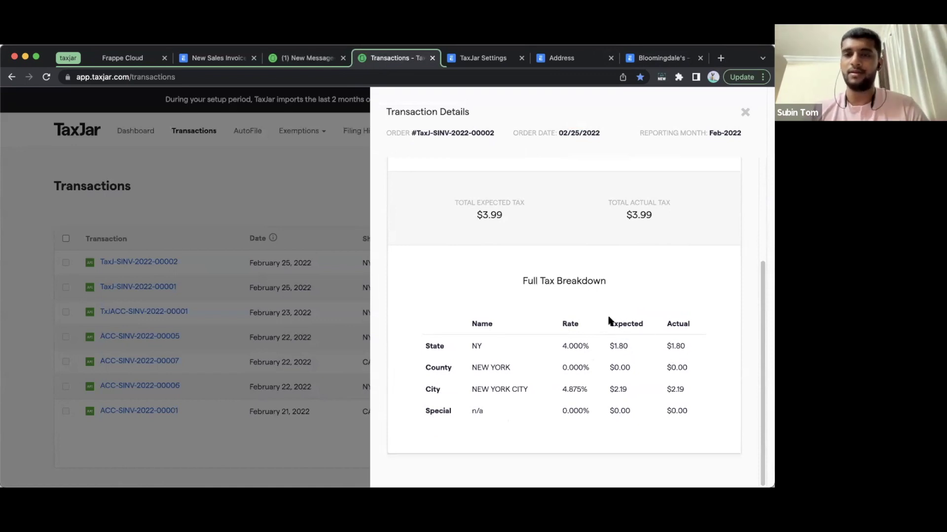
{"action": "left_click", "coordinate": [317, 190]}
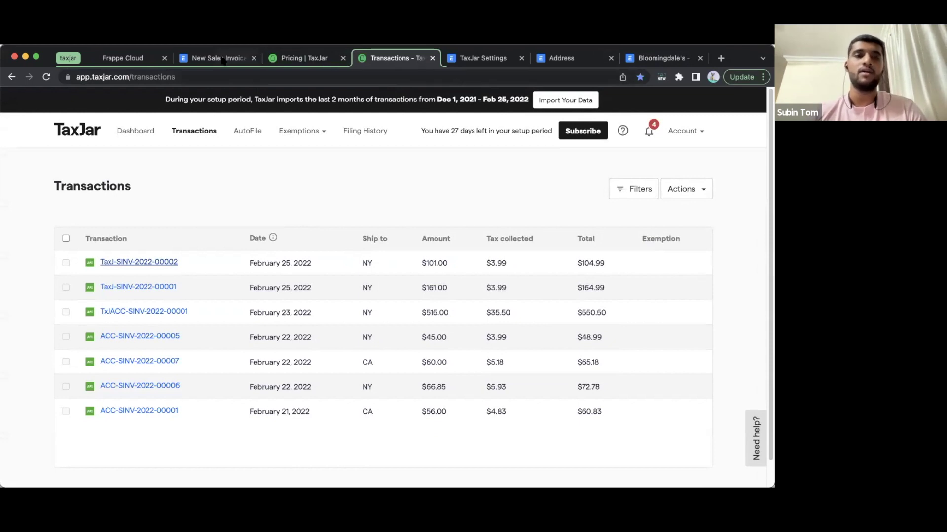
Step: Switch to ERPNext and permanently cancel the submitted Bloomingdale's invoice, and reload the Transactions list in TaxJar
{"action": "left_click", "coordinate": [634, 59]}
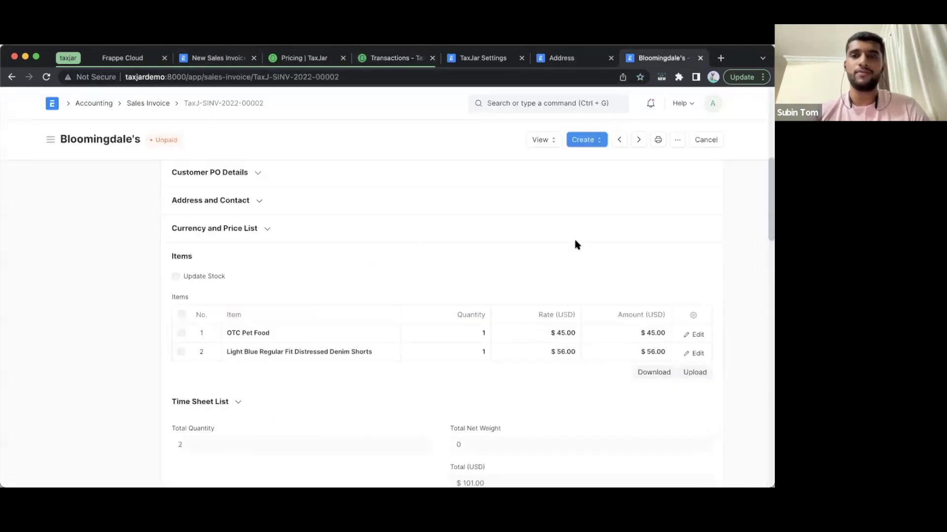
{"action": "scroll", "coordinate": [576, 225], "scroll_direction": "up", "scroll_amount": 3}
{"action": "scroll", "coordinate": [576, 226], "scroll_direction": "down", "scroll_amount": 1}
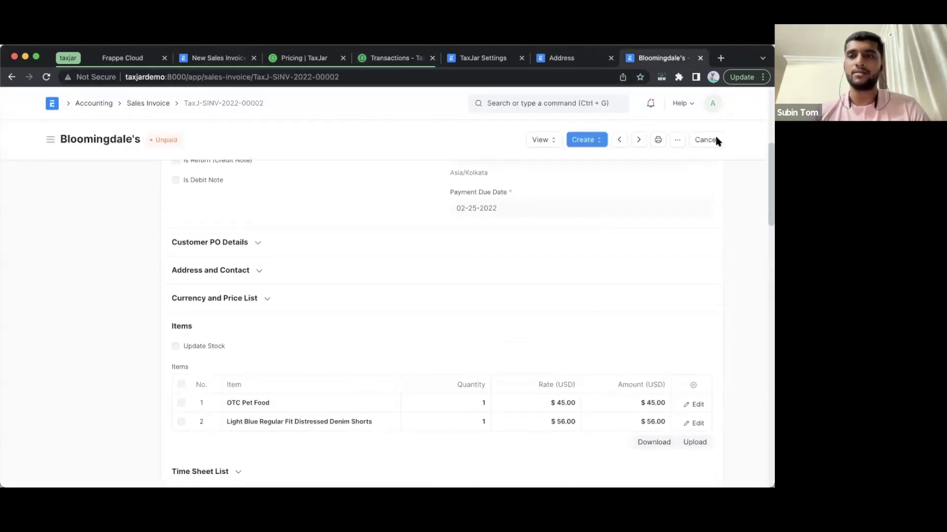
{"action": "left_click", "coordinate": [703, 139]}
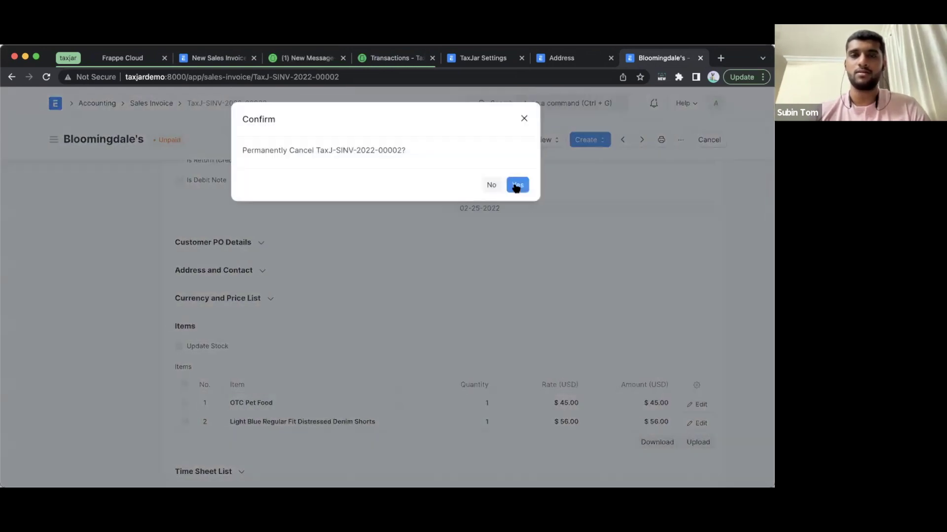
{"action": "left_click", "coordinate": [515, 183]}
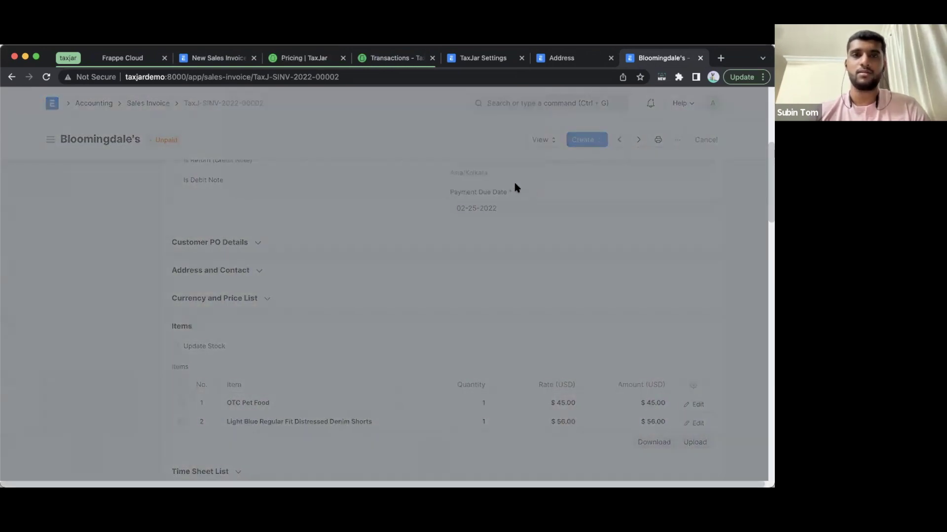
{"action": "left_click", "coordinate": [395, 58]}
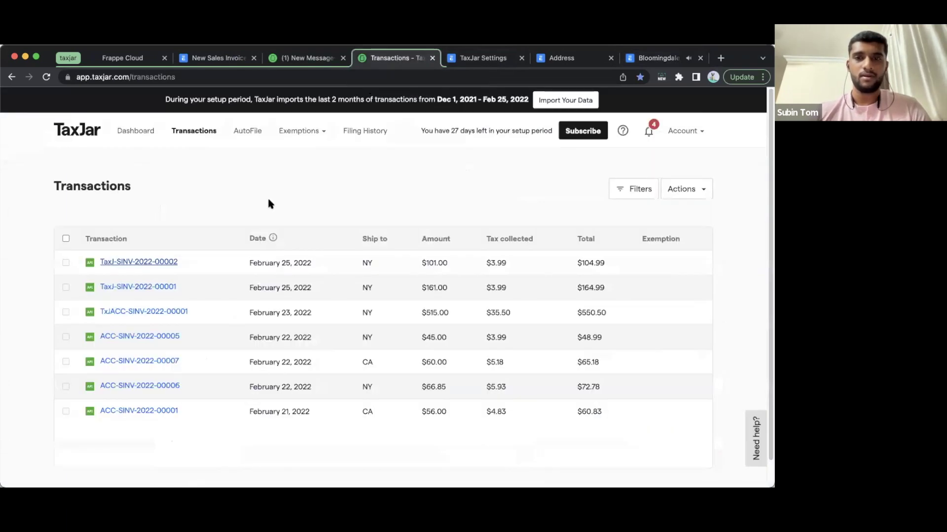
{"action": "left_click", "coordinate": [46, 77]}
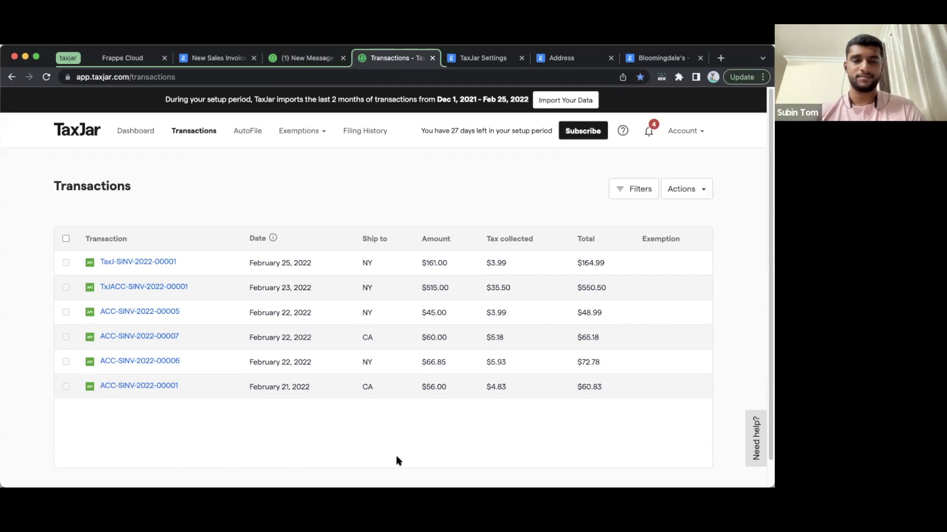
Step: Switch to ERPNext and review the items, taxes and totals on the cancelled Bloomingdale's sales invoice
{"action": "left_click", "coordinate": [227, 58]}
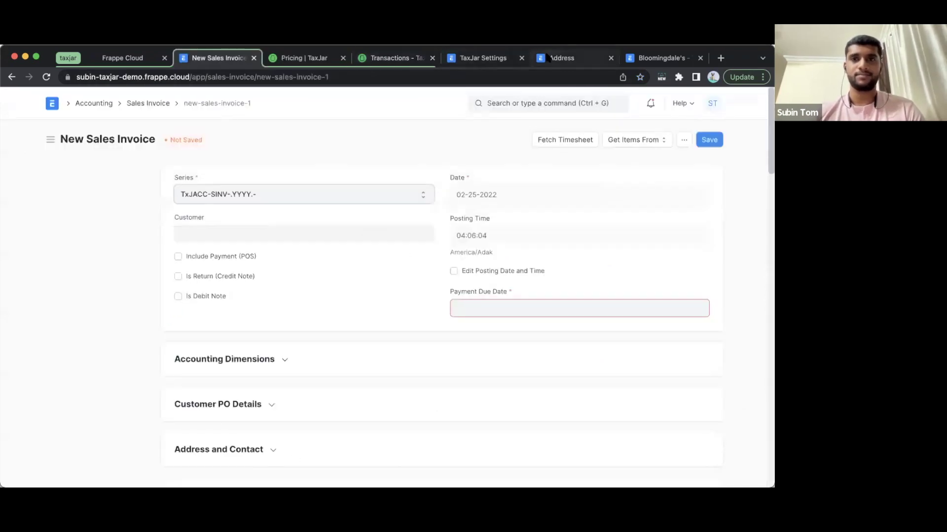
{"action": "left_click", "coordinate": [483, 58]}
{"action": "left_click", "coordinate": [661, 58]}
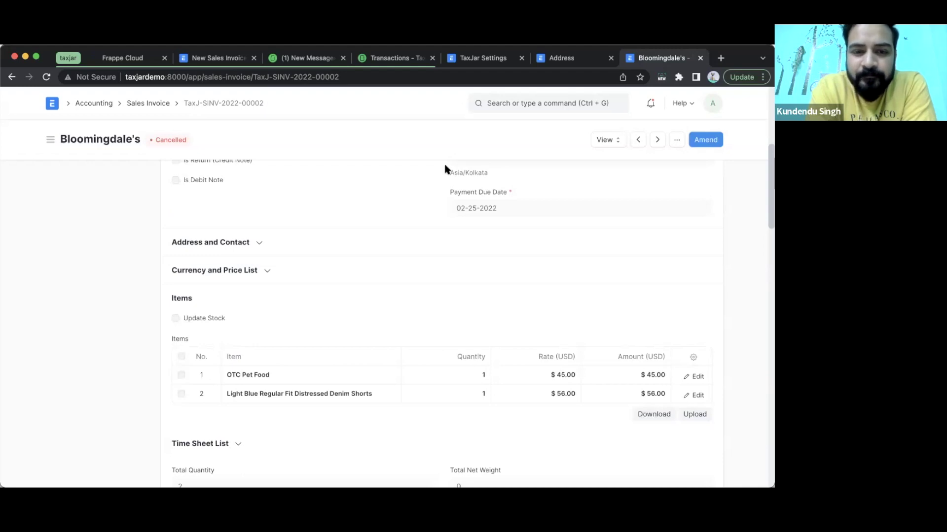
{"action": "scroll", "coordinate": [446, 169], "scroll_direction": "down", "scroll_amount": 5}
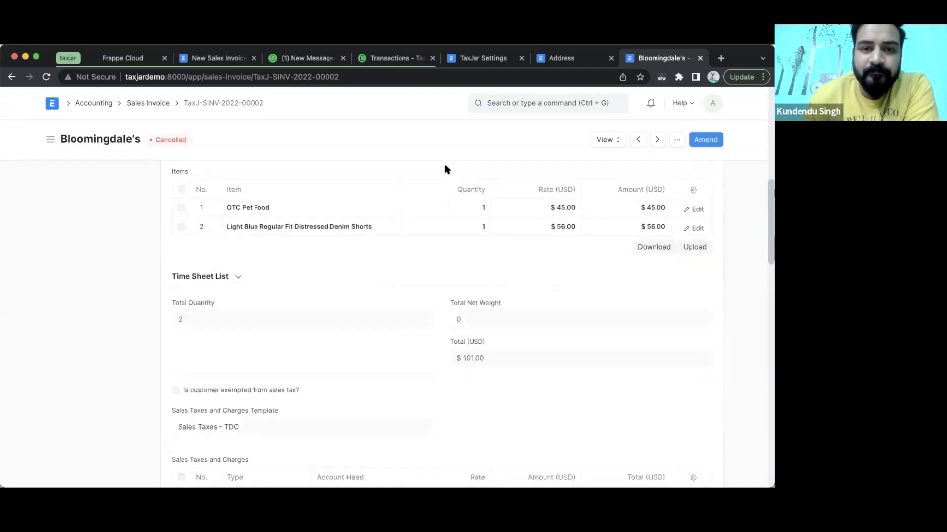
{"action": "scroll", "coordinate": [313, 275], "scroll_direction": "up", "scroll_amount": 1}
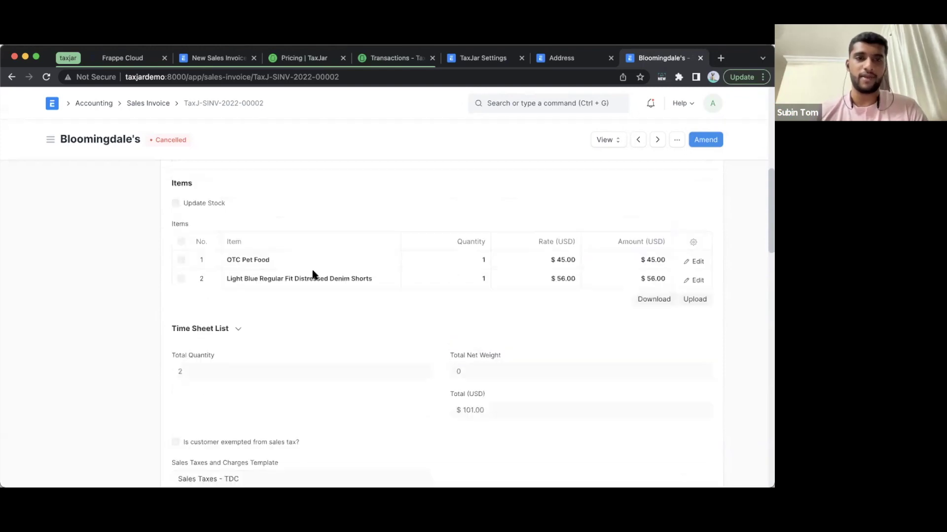
{"action": "scroll", "coordinate": [290, 275], "scroll_direction": "down", "scroll_amount": 3}
{"action": "scroll", "coordinate": [259, 254], "scroll_direction": "down", "scroll_amount": 2}
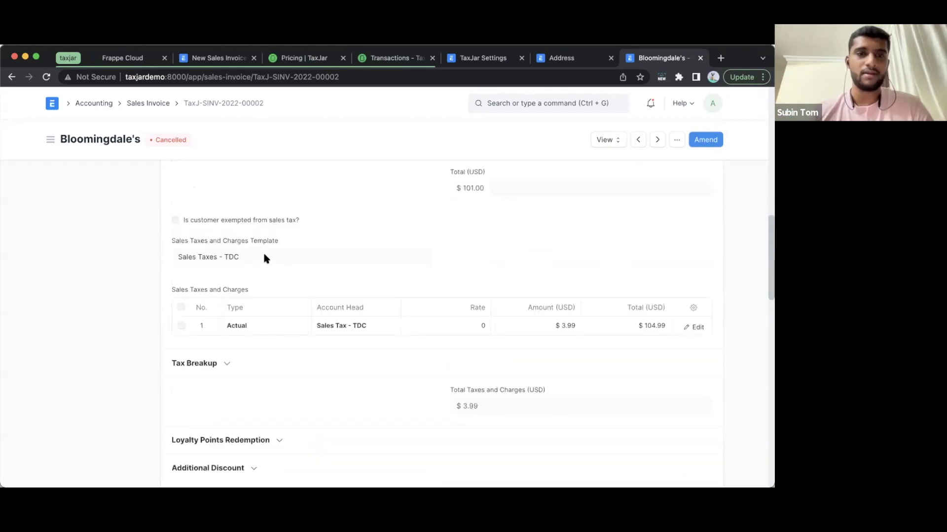
{"action": "scroll", "coordinate": [264, 257], "scroll_direction": "down", "scroll_amount": 3}
{"action": "scroll", "coordinate": [304, 260], "scroll_direction": "up", "scroll_amount": 1}
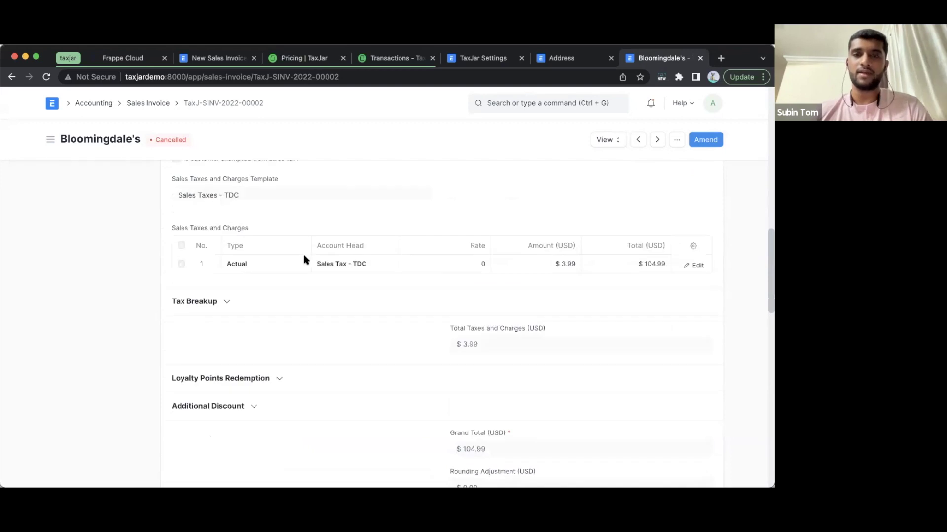
{"action": "scroll", "coordinate": [304, 260], "scroll_direction": "up", "scroll_amount": 1}
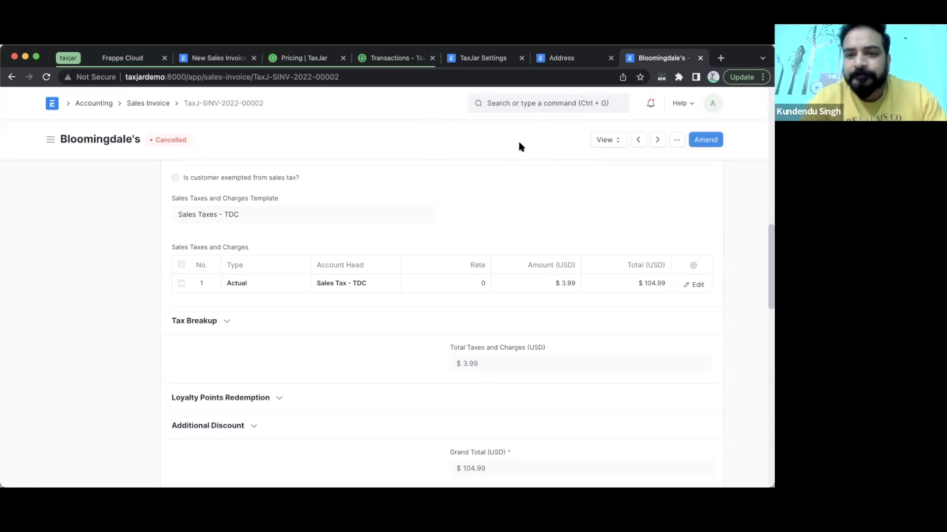
{"action": "scroll", "coordinate": [288, 198], "scroll_direction": "up", "scroll_amount": 1}
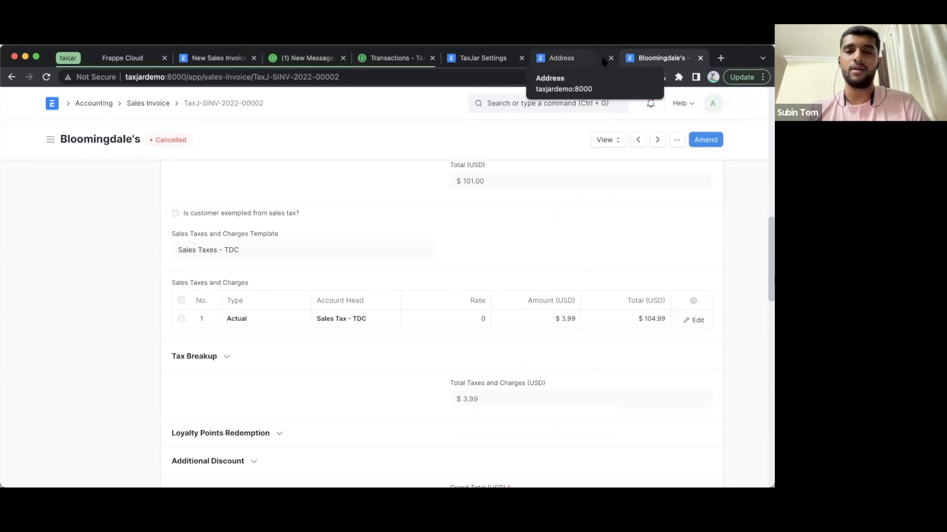
Step: Open TaxJar Settings in ERPNext and review the enabled options, account configuration and nexus list
{"action": "left_click", "coordinate": [483, 59]}
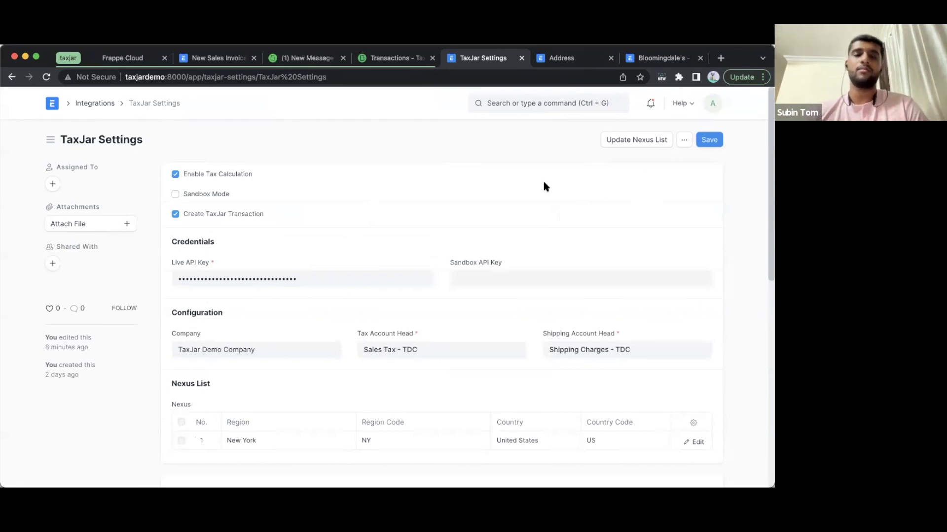
{"action": "scroll", "coordinate": [302, 233], "scroll_direction": "down", "scroll_amount": 1}
{"action": "scroll", "coordinate": [302, 232], "scroll_direction": "up", "scroll_amount": 1}
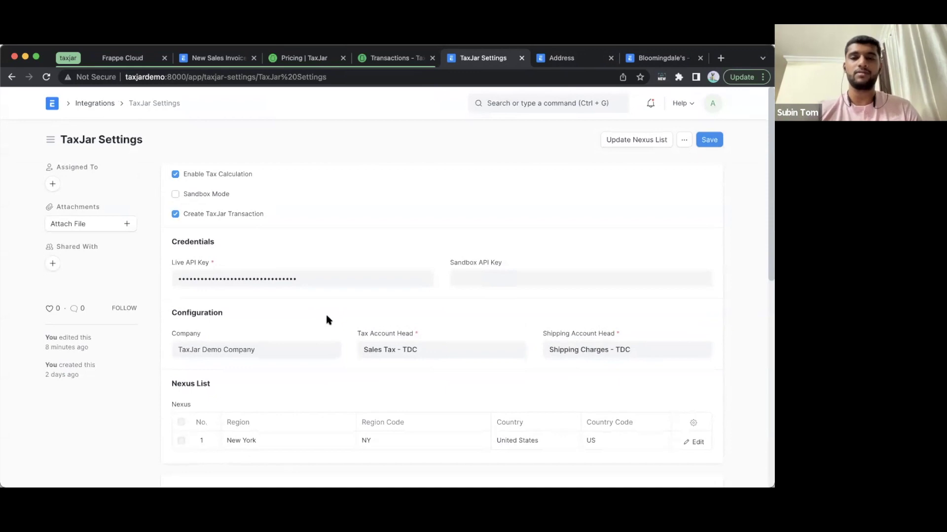
{"action": "scroll", "coordinate": [331, 127], "scroll_direction": "down", "scroll_amount": 2}
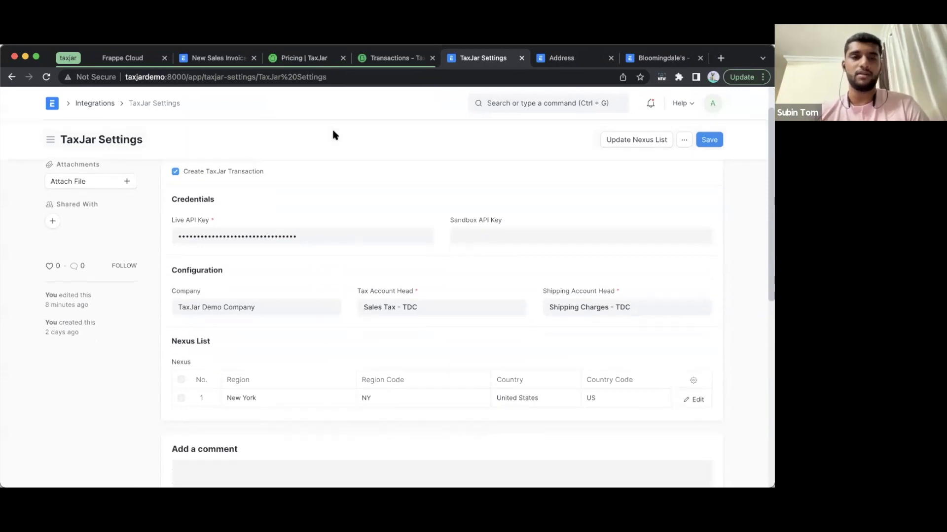
{"action": "scroll", "coordinate": [288, 203], "scroll_direction": "up", "scroll_amount": 2}
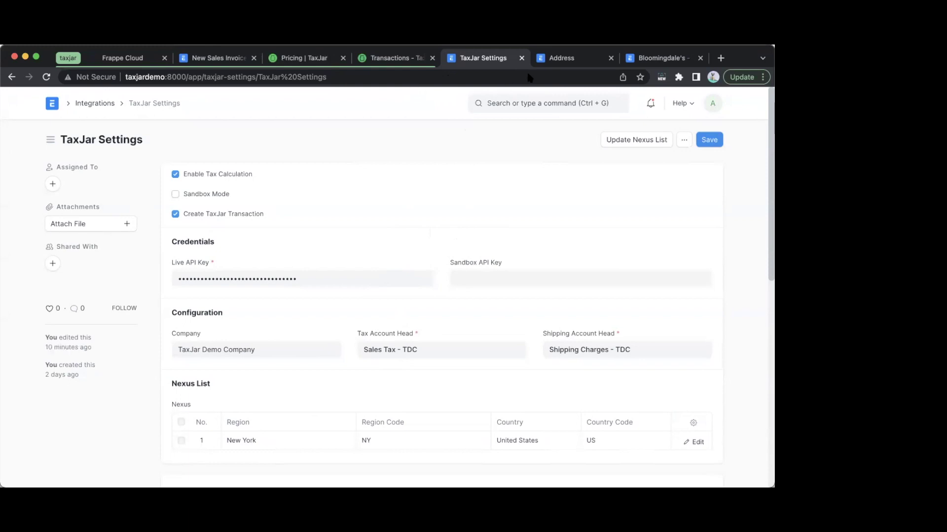
Step: Look over the ERPNext address list, and return to the Transactions list in TaxJar
{"action": "left_click", "coordinate": [581, 56]}
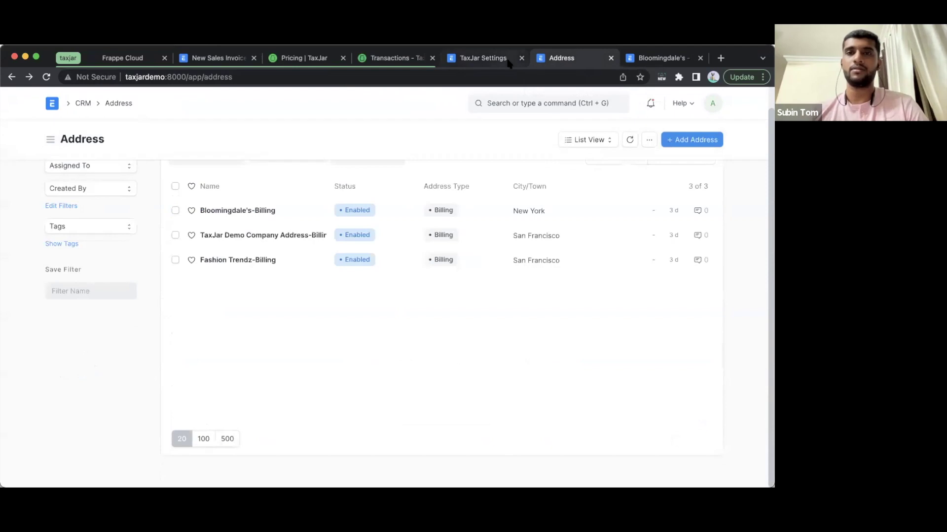
{"action": "left_click", "coordinate": [382, 59]}
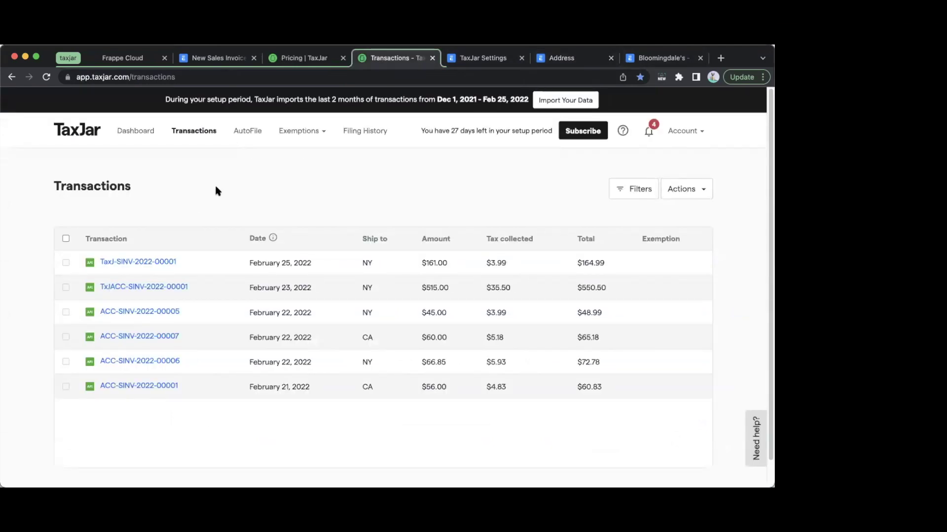